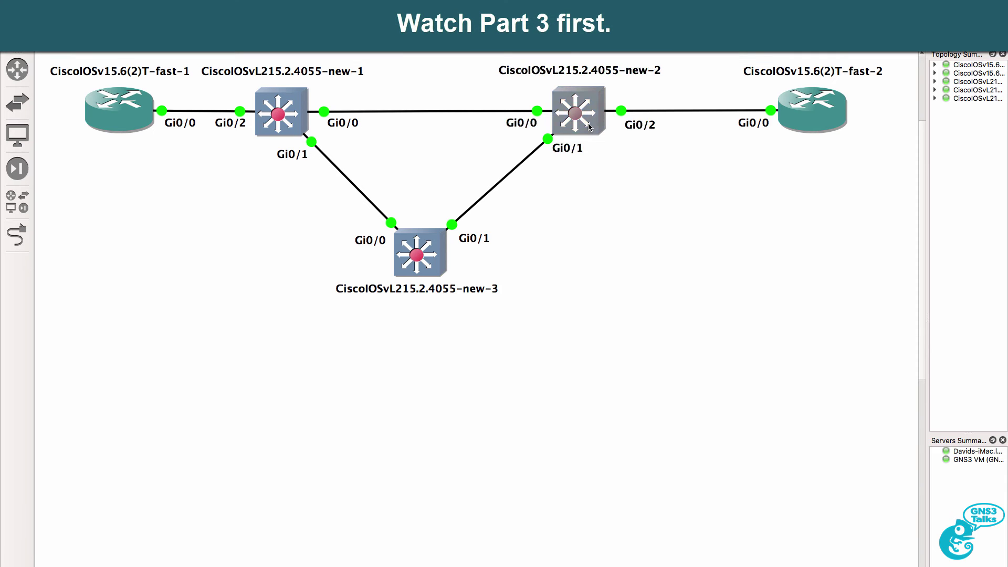
Step: Open the console of switch CiscoIOSvL215.2.4055-new-1 (S1) at its 'Press RETURN to get started' prompt
mouse_move(588, 126)
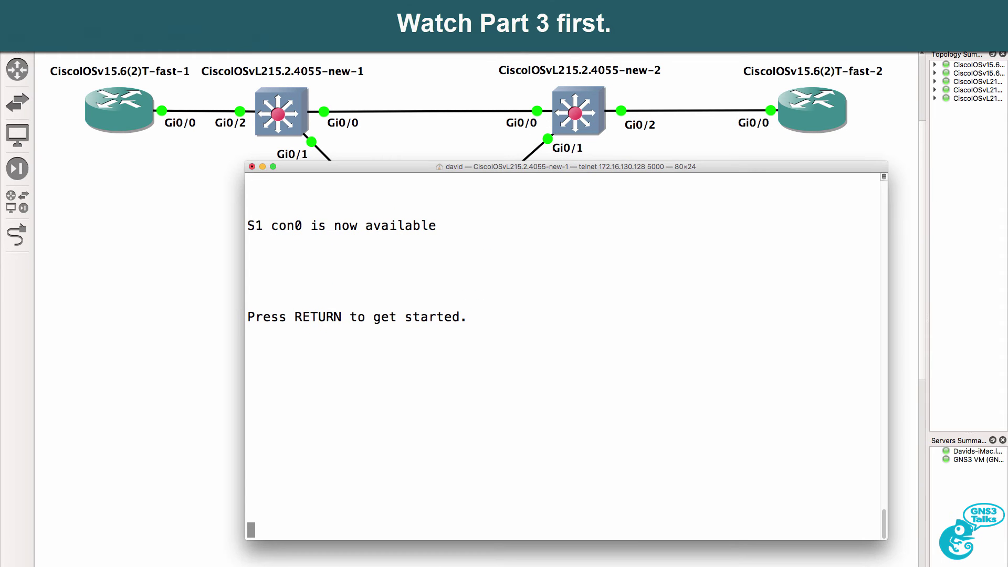
Step: Wake S1's console and enter privileged mode with 'en'
key("Return")
type("en")
key("Return")
Step: Run 'show interfaces trunk' on S1, using Tab completion and '?' help
type("sho")
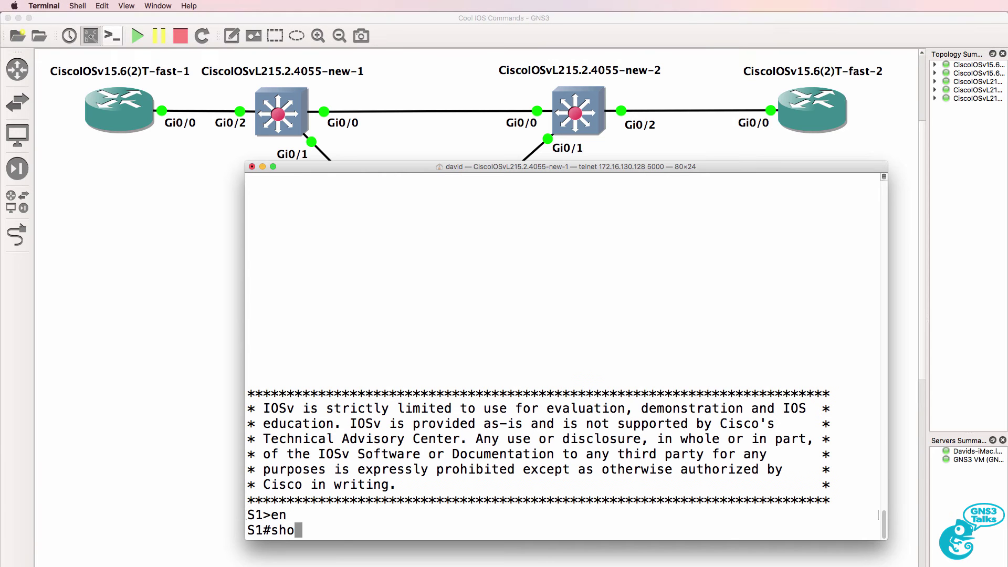
type("w int")
key("Tab")
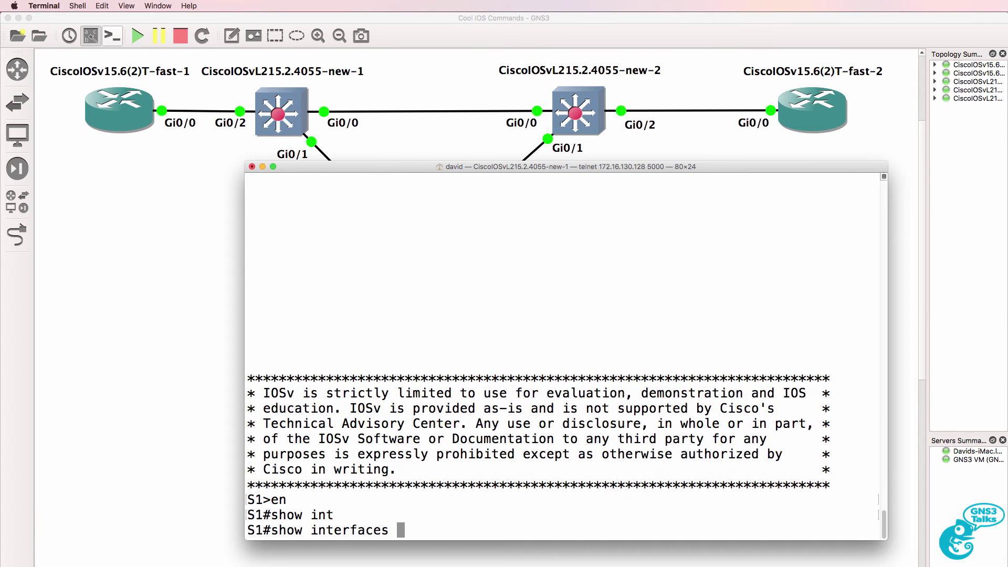
type("?")
key("space")
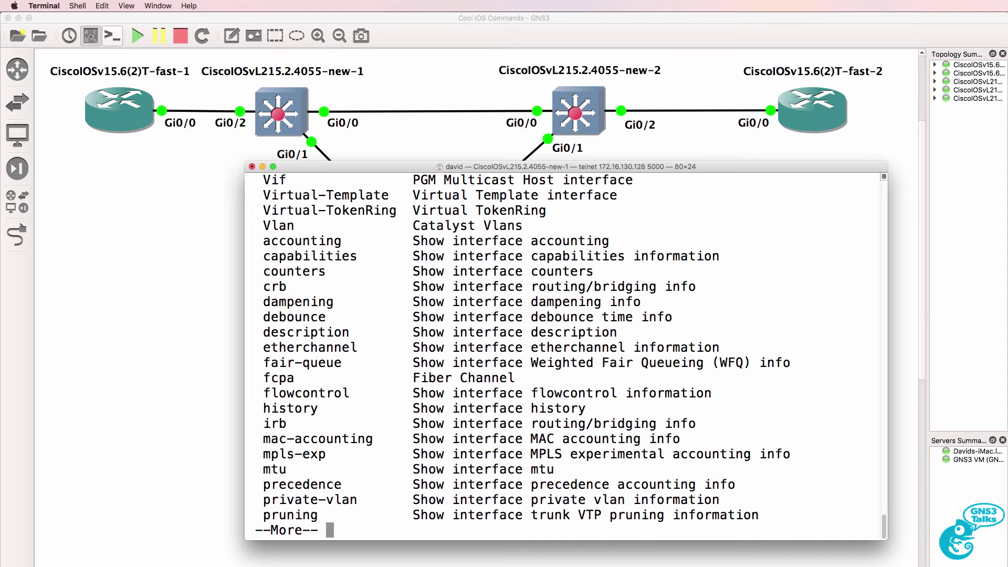
key("space")
type("tr")
key("Tab")
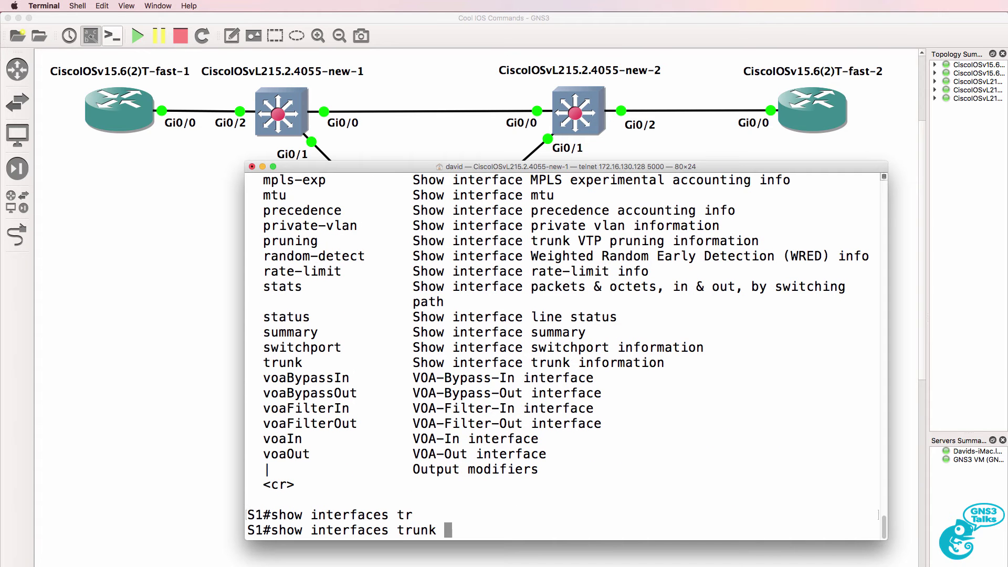
key("Return")
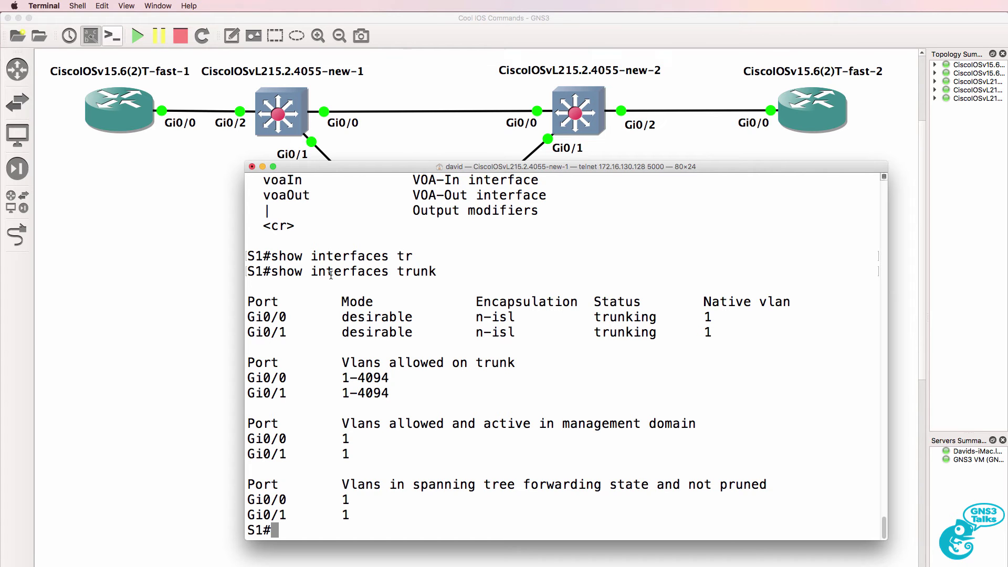
Step: Move S1's console window down and highlight the Gi0/0 and Gi0/1 trunk rows in desirable mode
left_click_drag(340, 171, 336, 190)
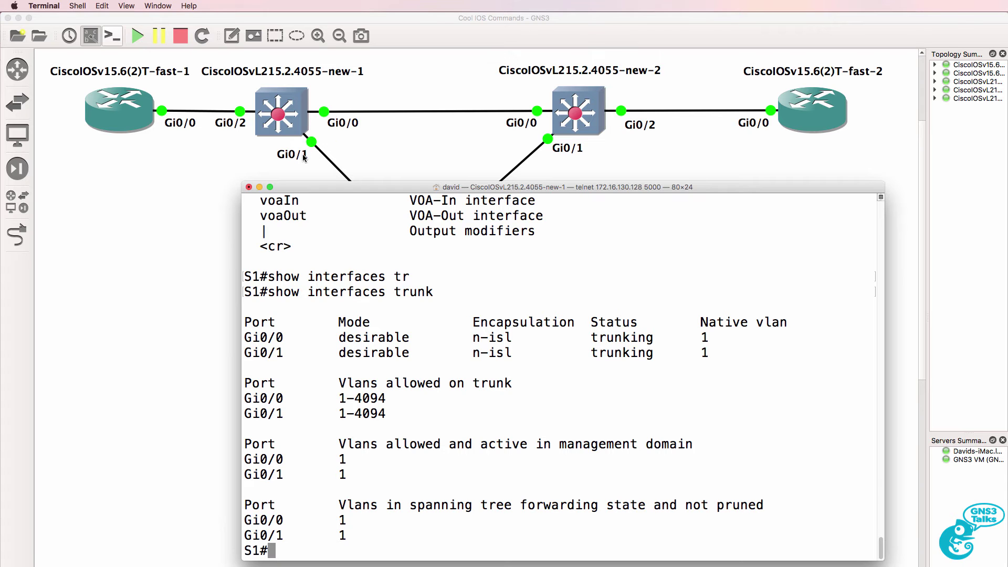
left_click_drag(244, 337, 787, 355)
left_click_drag(331, 337, 417, 337)
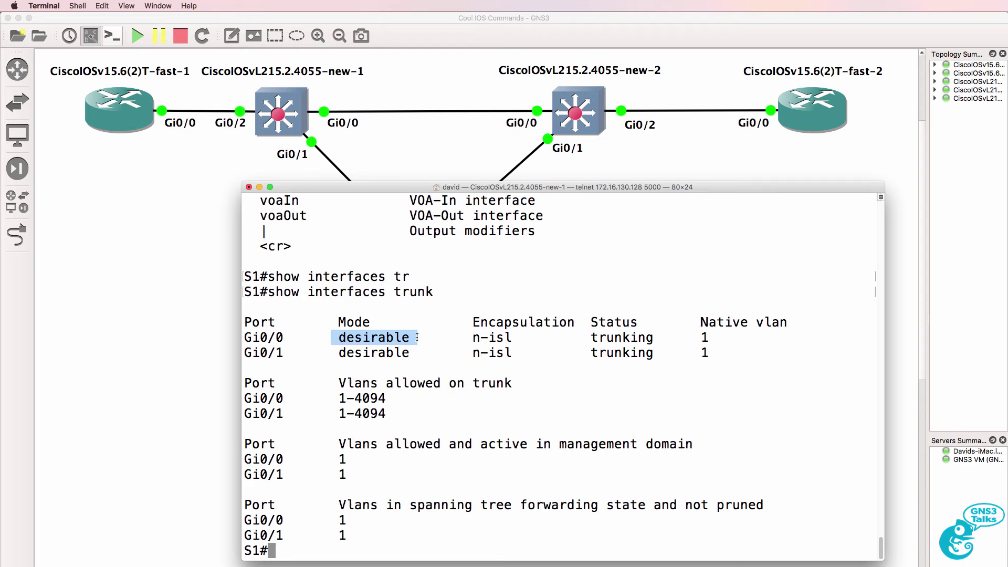
Step: Run 'sh run int g0/0' on S1 and highlight 'switchport mode dynamic desirable' and the trunk table's desirable entry
left_click(417, 337)
type("sh run ")
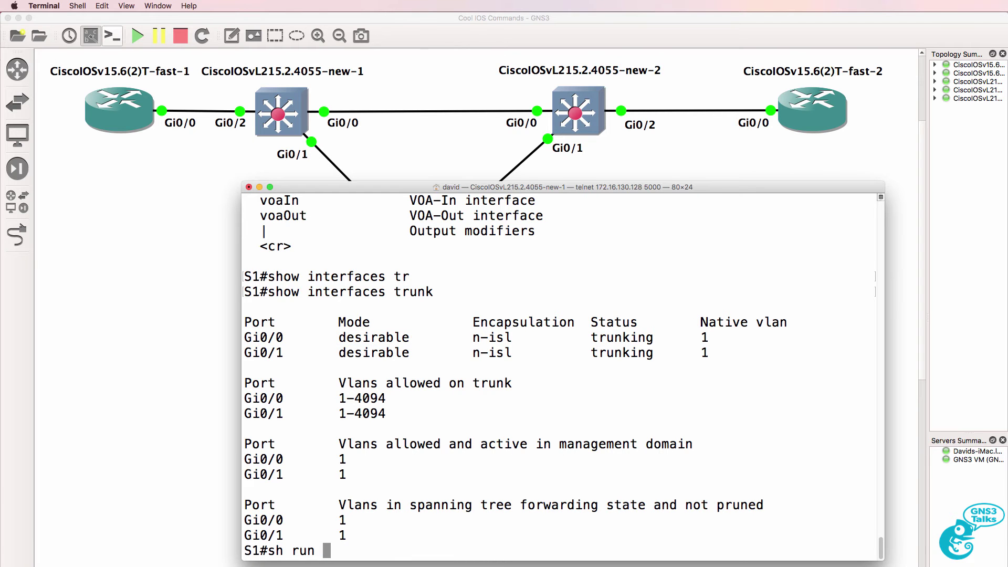
type("int g0/0")
key("Return")
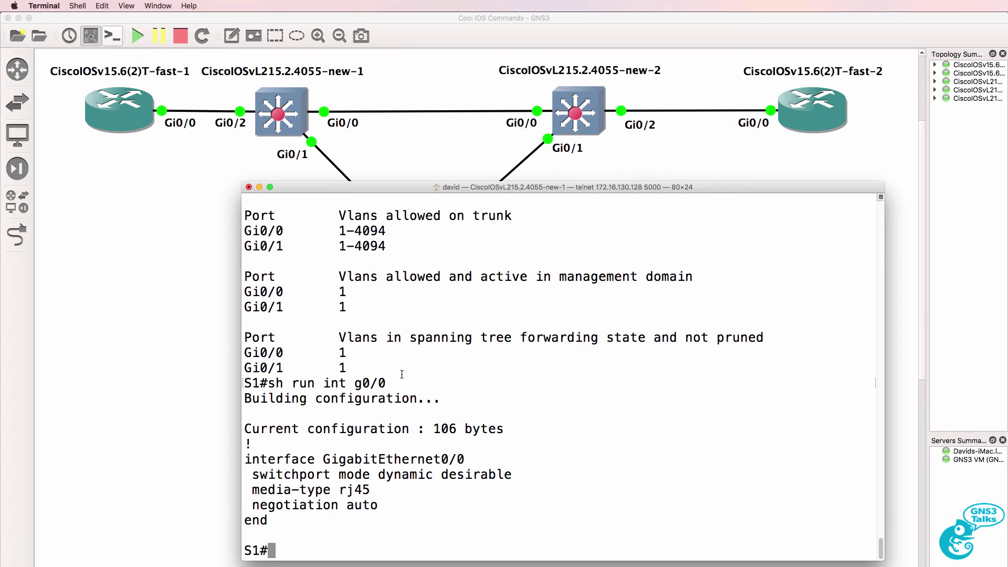
left_click_drag(252, 474, 530, 473)
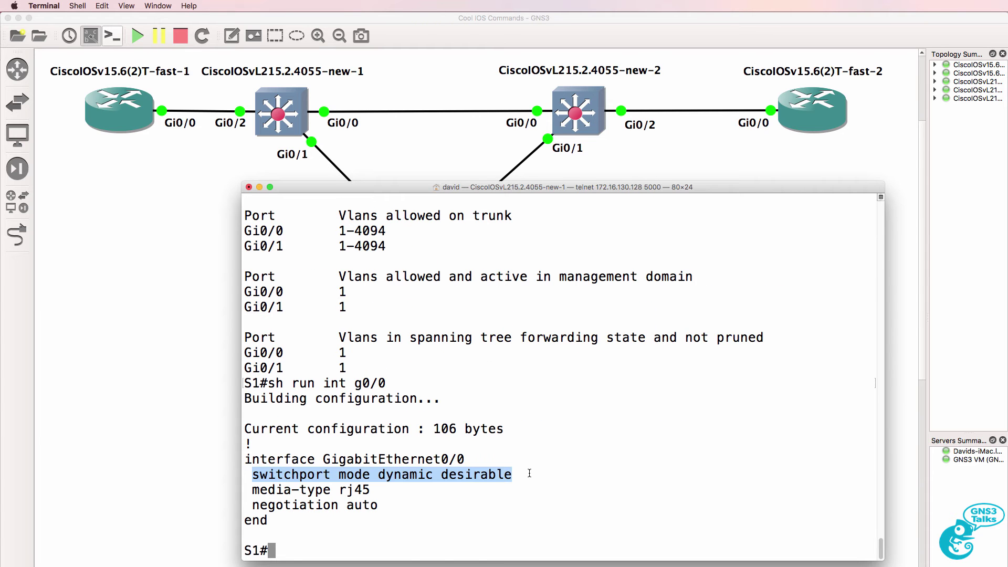
scroll(529, 473, "up", 5)
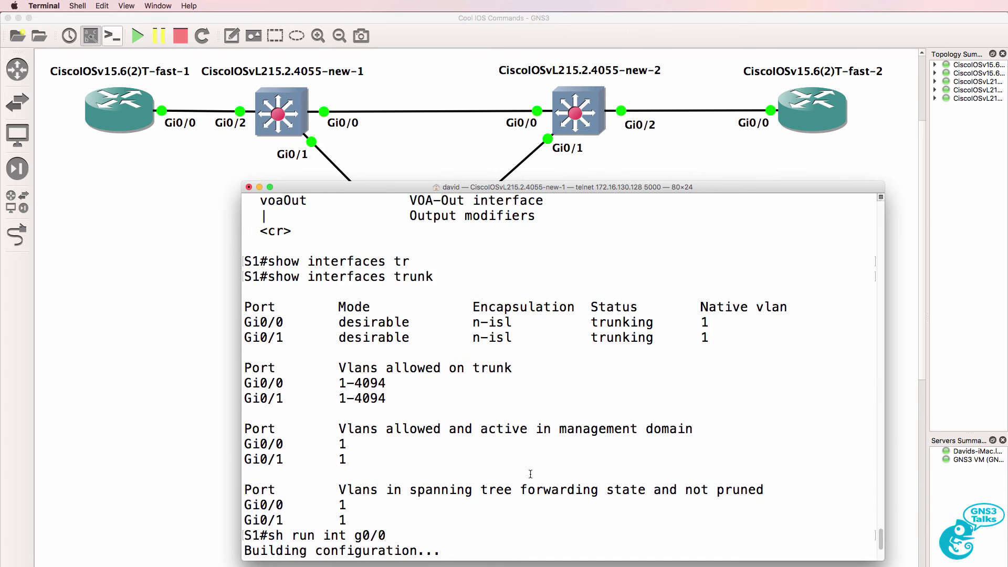
left_click_drag(331, 307, 423, 304)
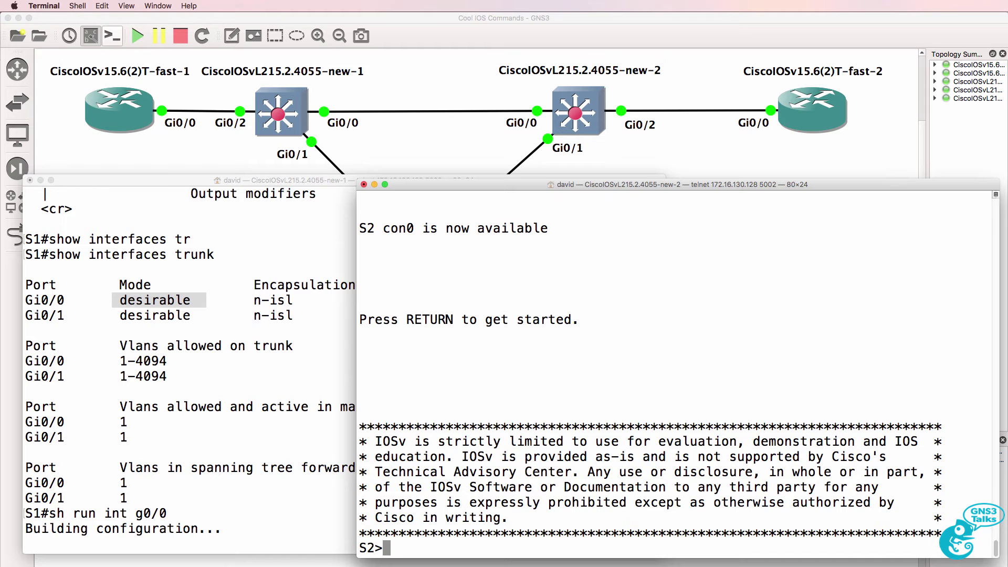
Step: Enter privileged mode on S2, list its trunks, and highlight Gi0/0's desirable mode
type("en")
key("Return")
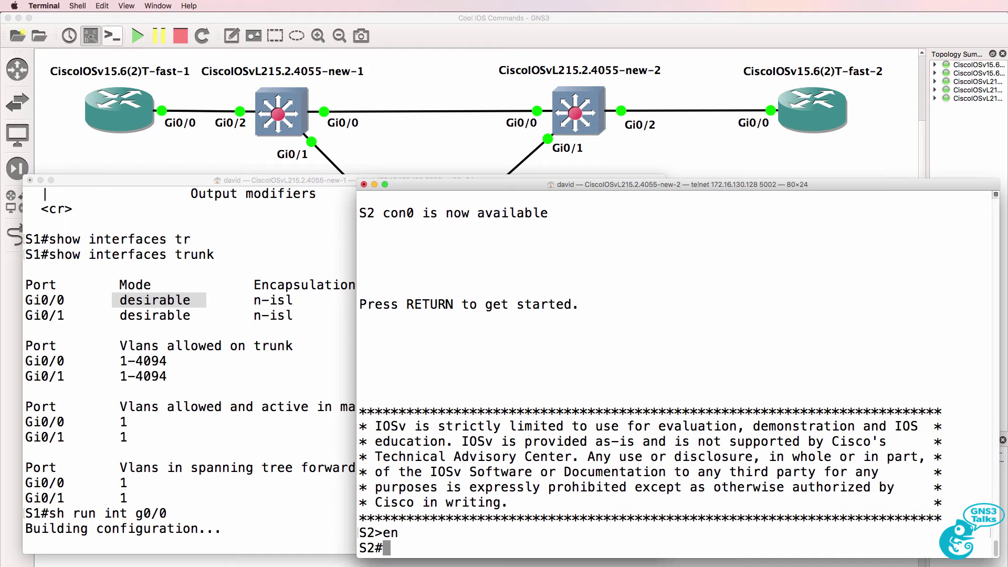
type("show inter")
key("Tab")
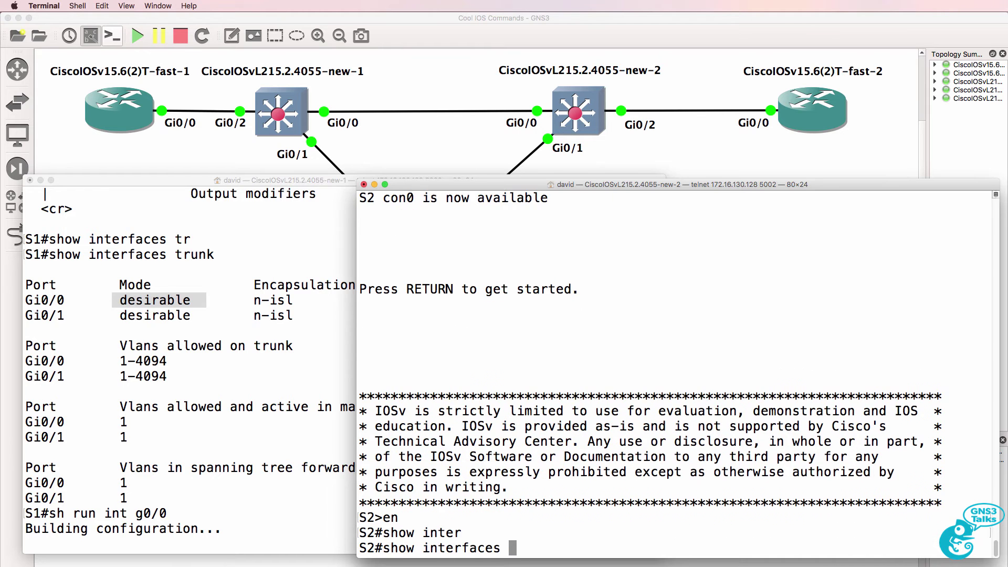
type("tr")
key("Tab")
key("Return")
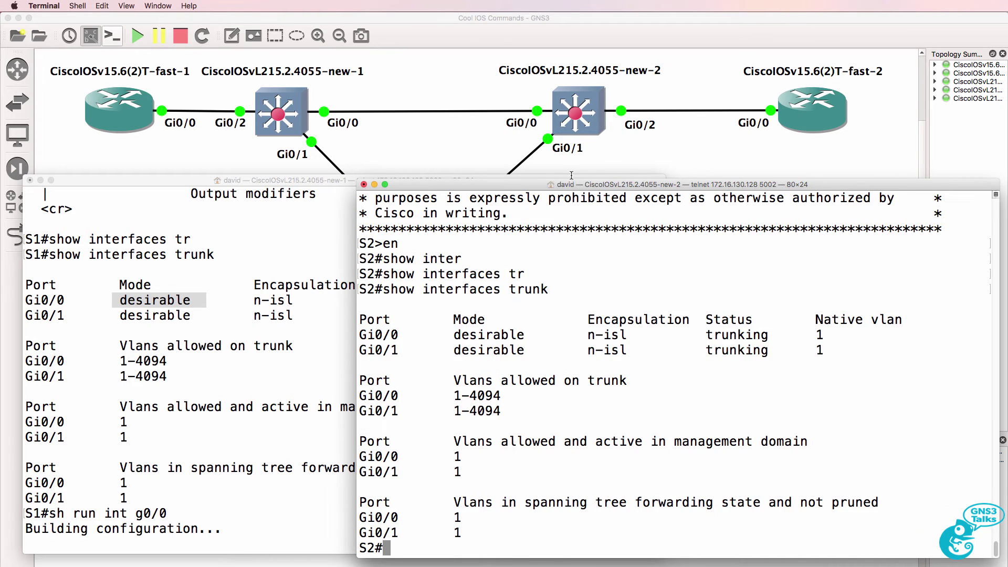
left_click_drag(454, 336, 526, 338)
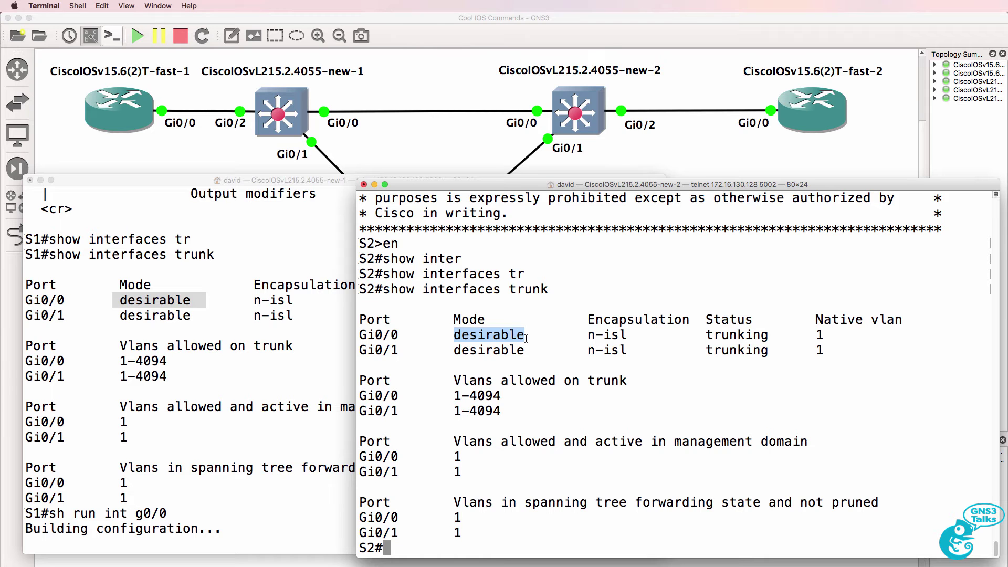
Step: Enter interface configuration for S2's Gi0/0 and show its current running config with 'do sh run'
type("conf t")
key("Return")
type("int g0/0")
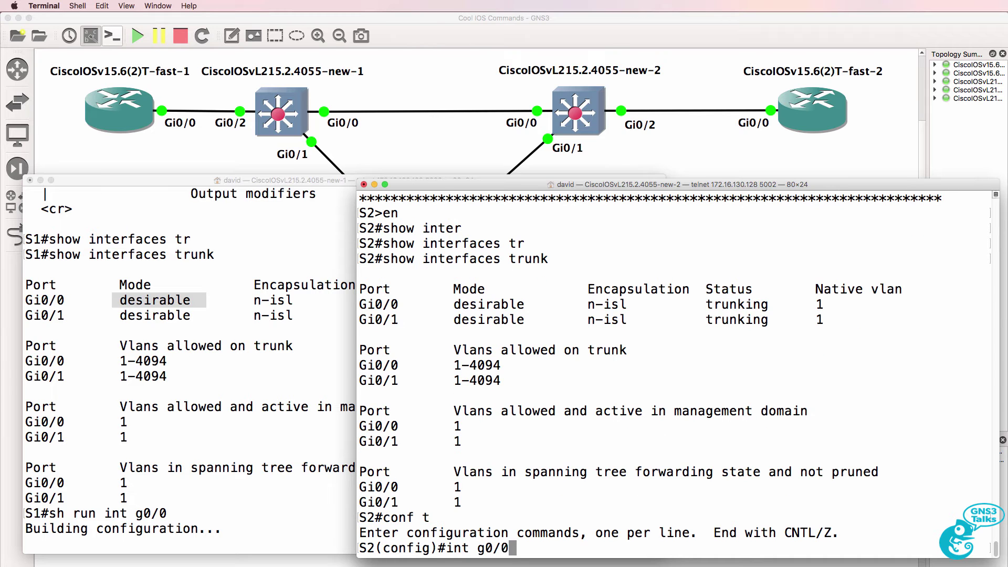
key("Return")
type("do sh run ")
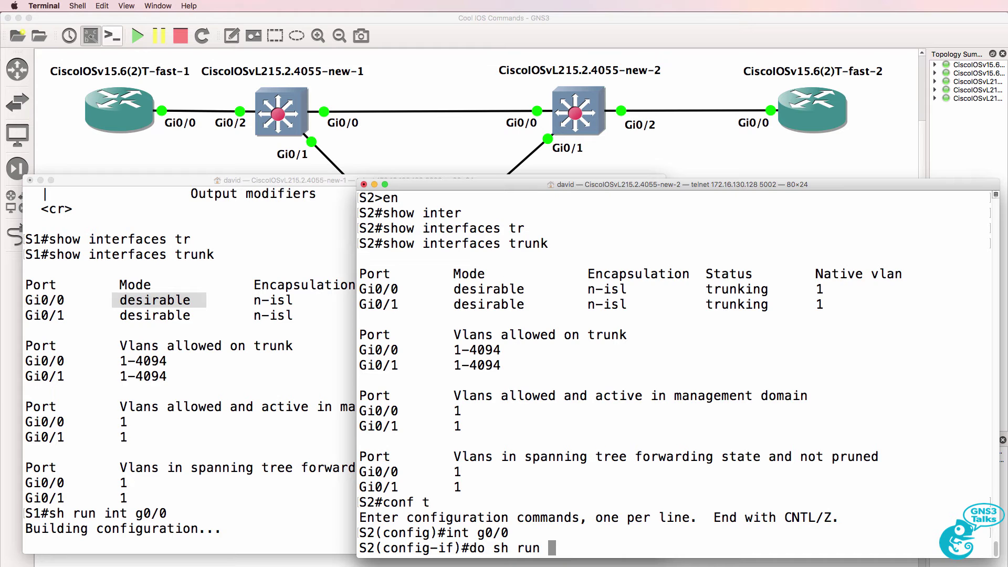
type("int g0/0")
key("Return")
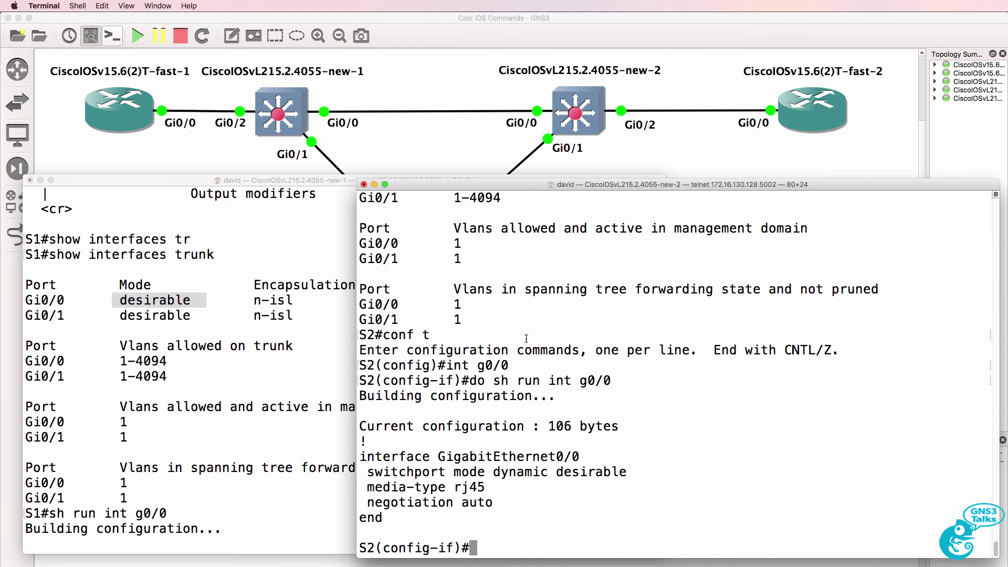
Step: Set S2's Gi0/0 to 'switchport mode dynamic auto' and return to privileged mode
type("sw")
key("Tab")
type("mo")
key("Tab")
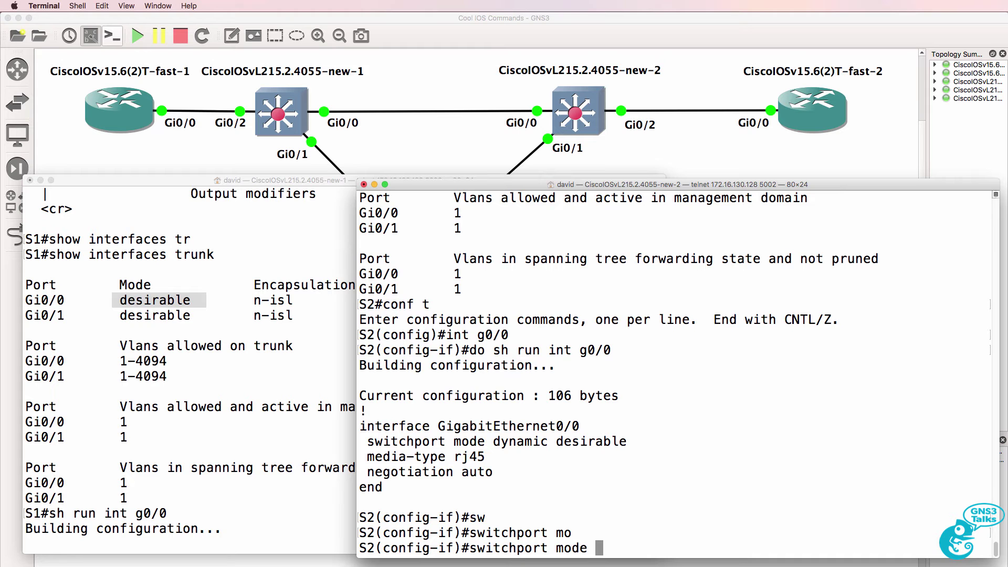
type("dy")
key("Tab")
type("?au")
key("Tab")
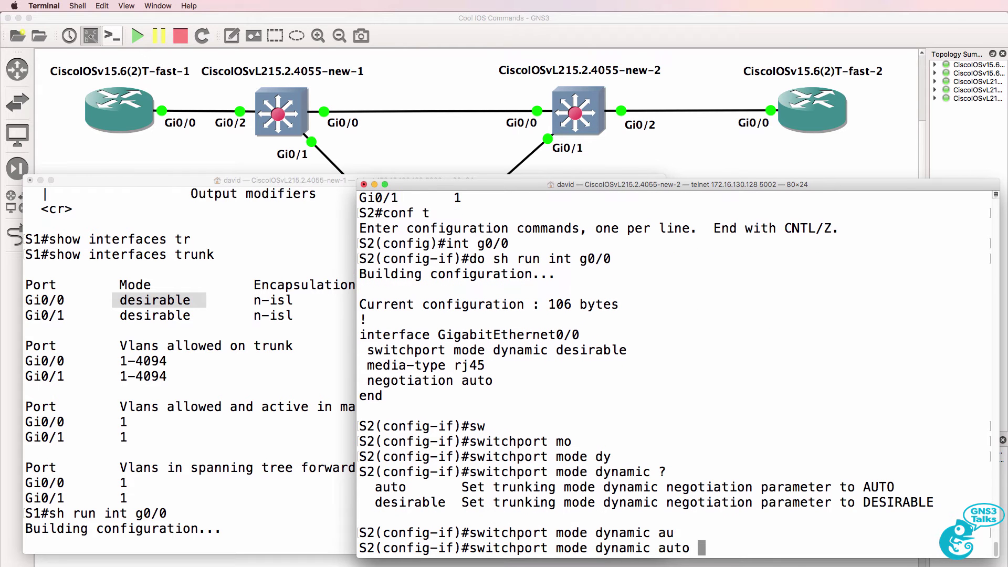
key("Return")
type("end")
key("Return")
Step: Show Gi0/0's updated running config on S2 and highlight its media-type and negotiation lines
type("sh run")
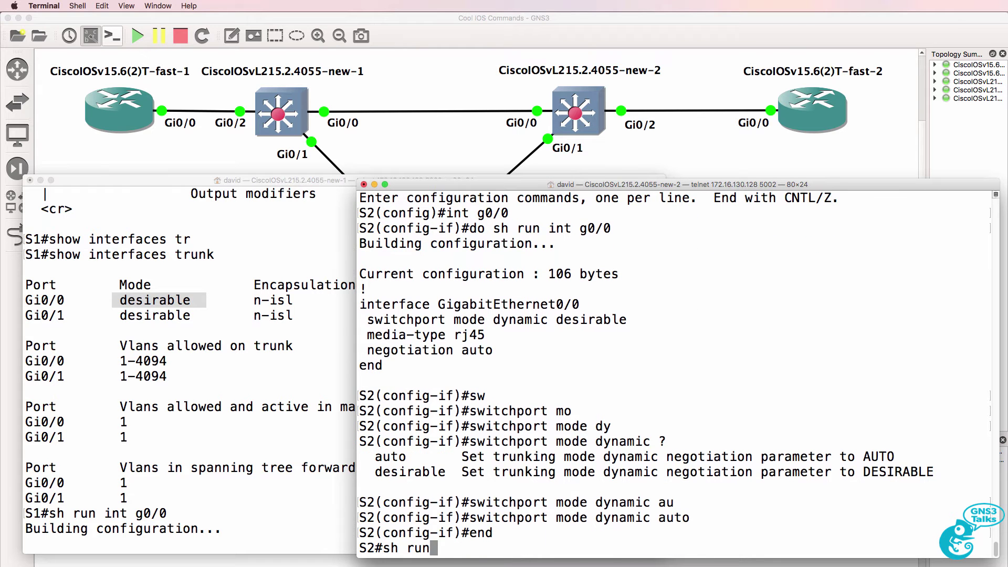
type(" int g0/0")
key("Return")
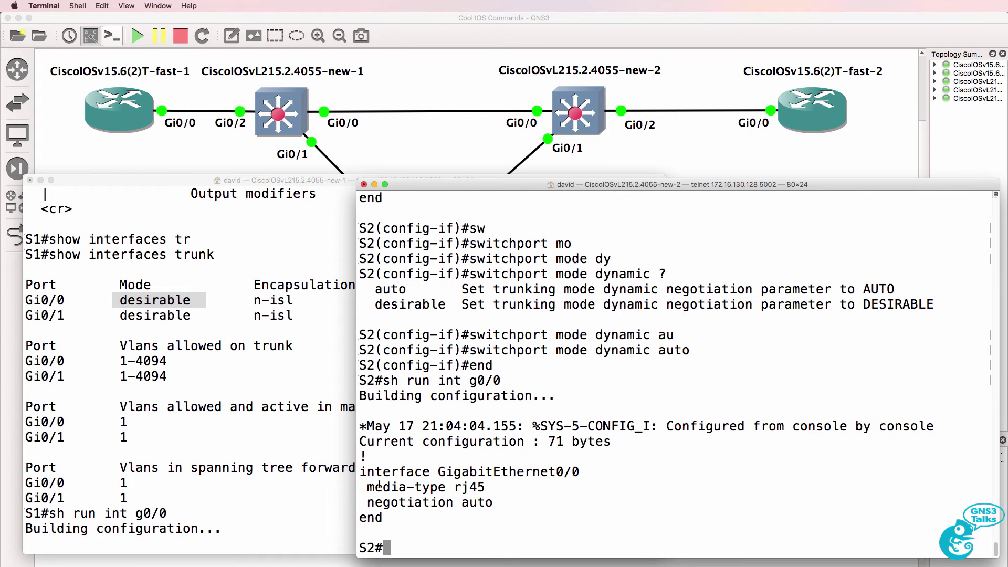
left_click_drag(361, 483, 568, 511)
key("Up")
key("Up")
key("Up")
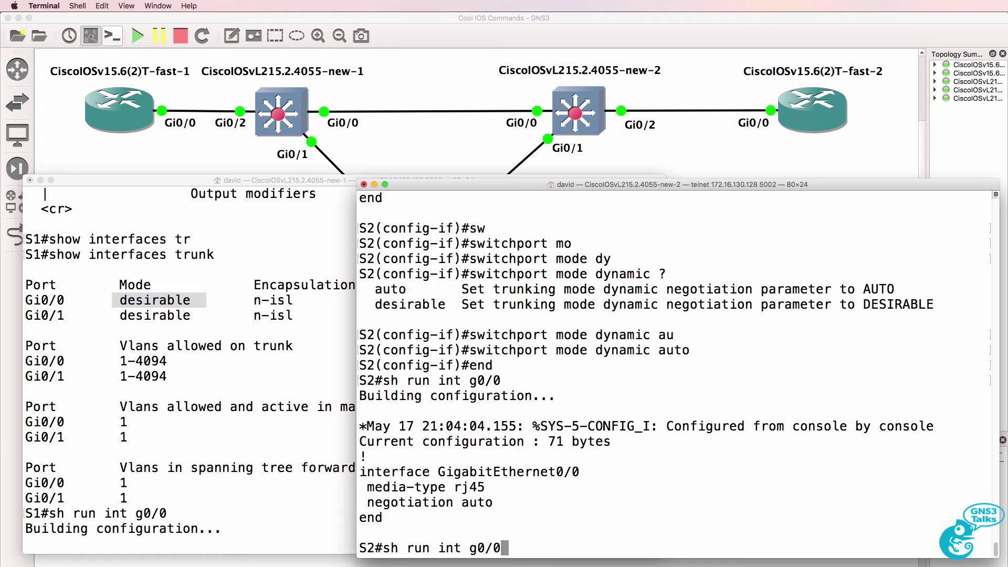
Step: Rerun 'show interfaces trunk' on S2 and highlight Gi0/0's new auto mode
key("Return")
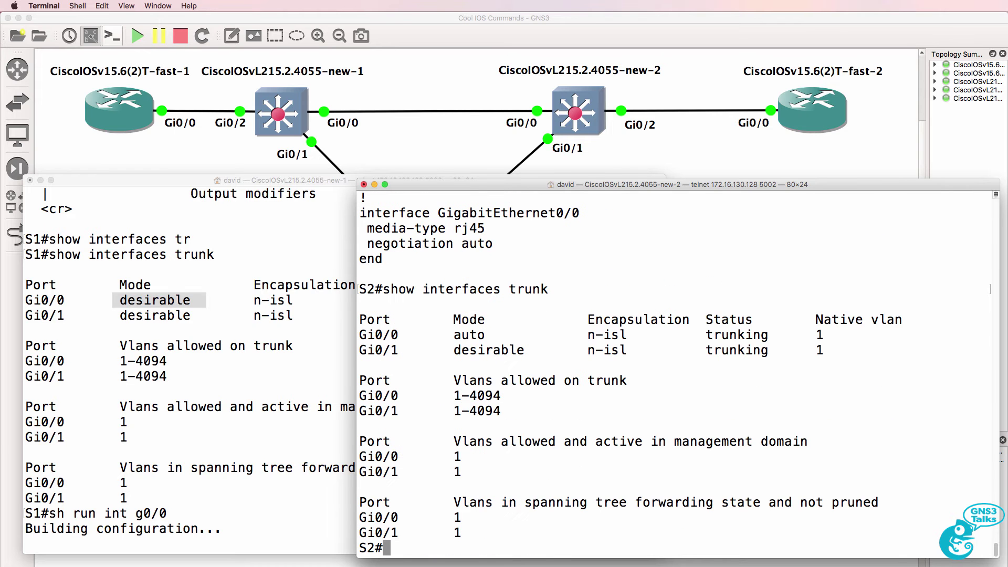
left_click_drag(382, 289, 561, 285)
left_click_drag(453, 335, 500, 339)
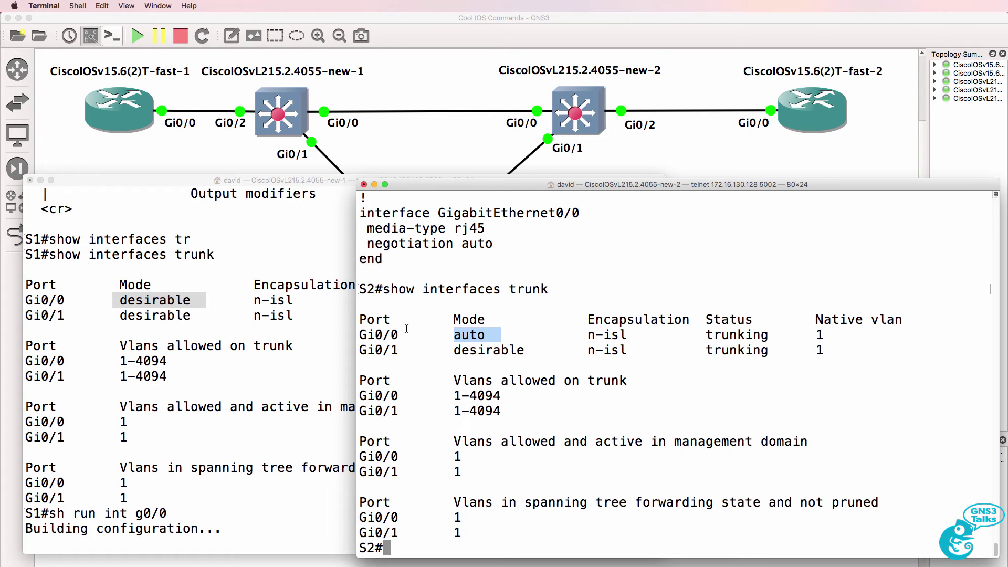
left_click_drag(399, 336, 357, 336)
Step: Compare S1's desirable mode and n-isl encapsulation with S2's n-isl encapsulation and trunking status
left_click(233, 353)
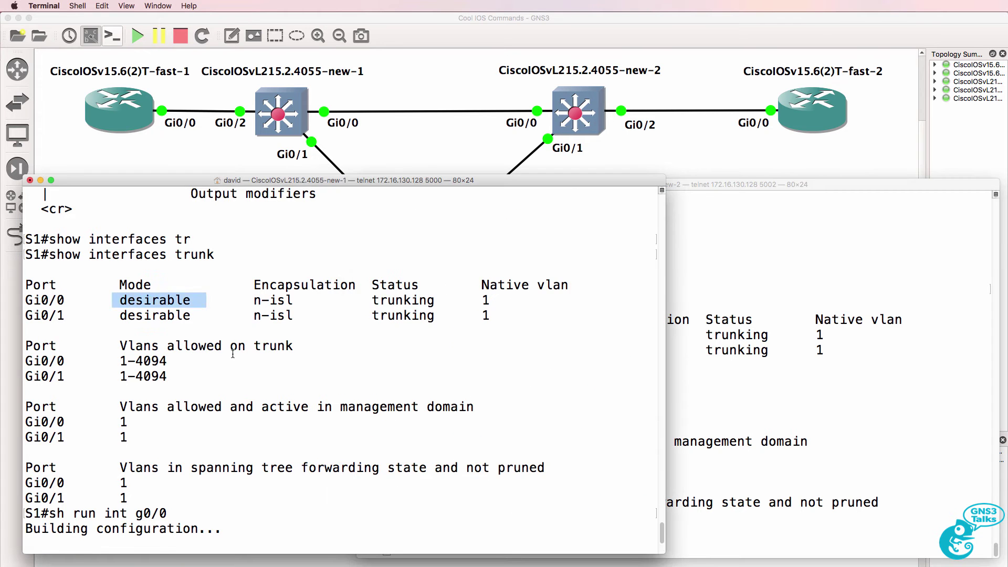
left_click_drag(117, 326, 320, 330)
left_click(242, 343)
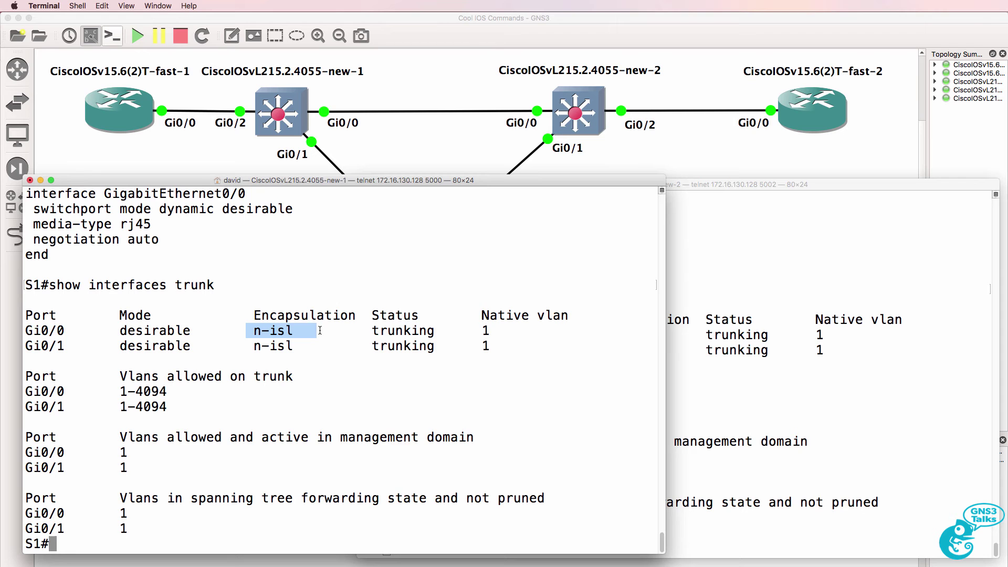
left_click(754, 335)
left_click_drag(580, 334, 637, 339)
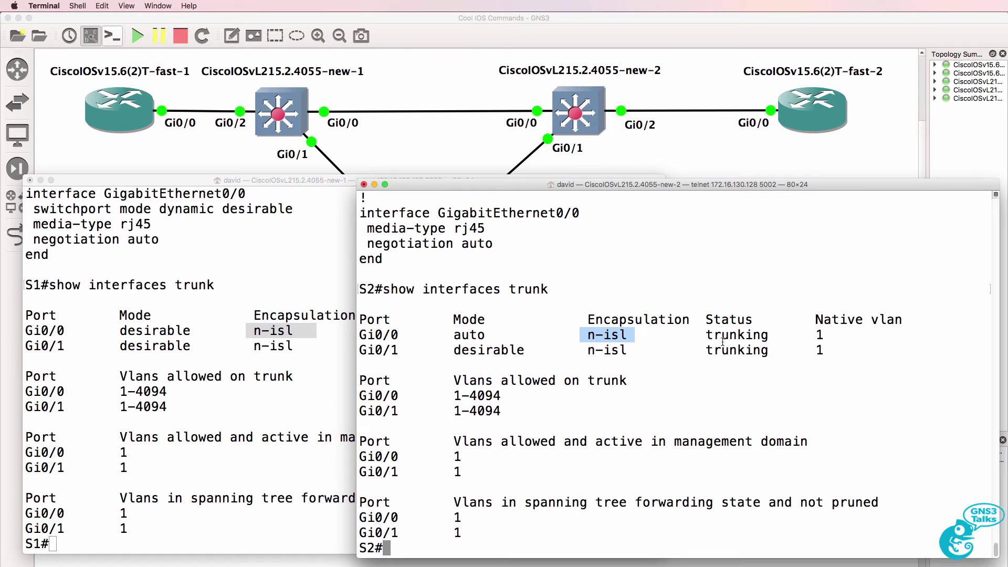
left_click_drag(699, 336, 777, 342)
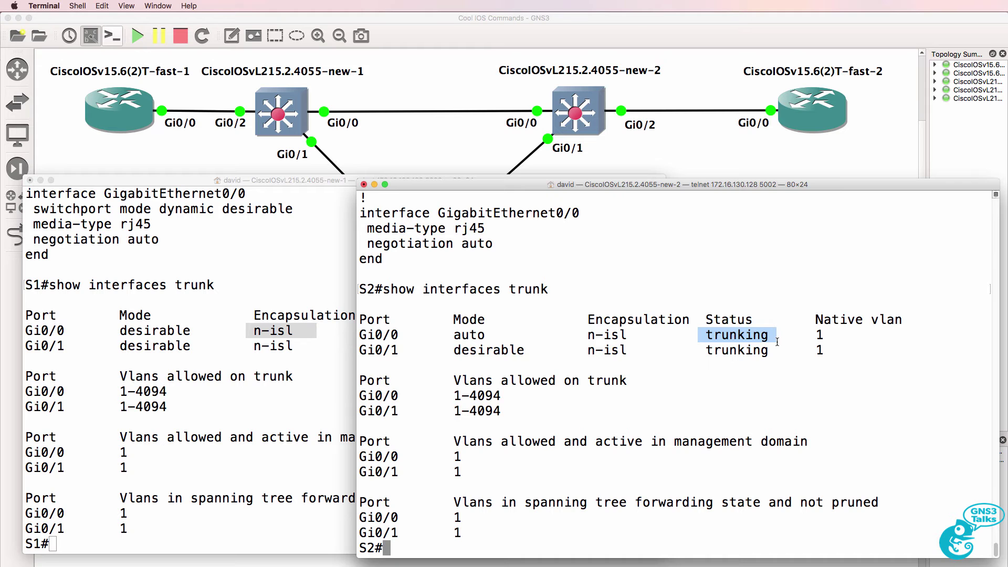
Step: Enter interface configuration for S2's Gi0/0
type("conf t")
key("Return")
type("int g")
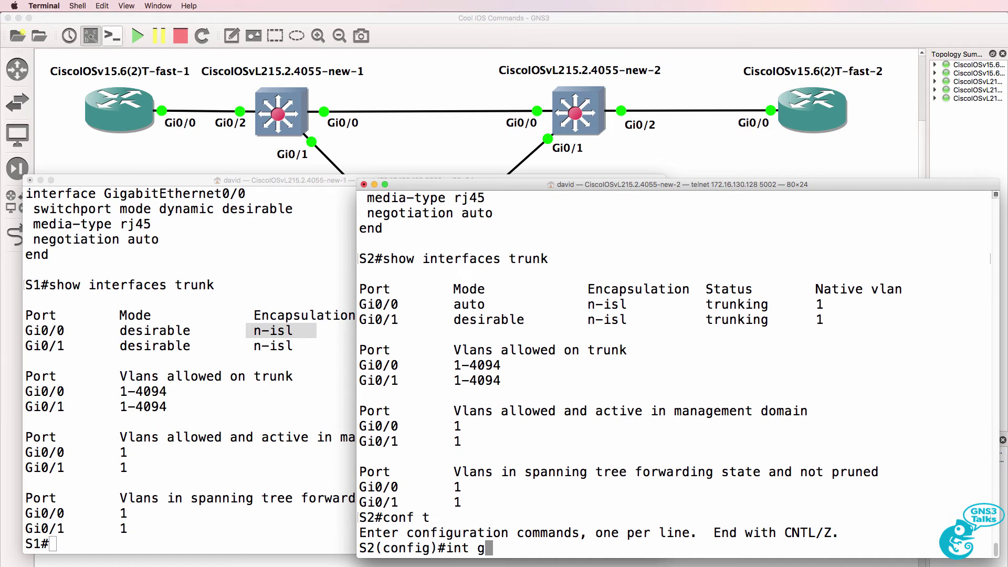
type("0/0")
key("Return")
Step: Set S2's Gi0/0 trunk encapsulation to dot1q and return to privileged mode
type("sw")
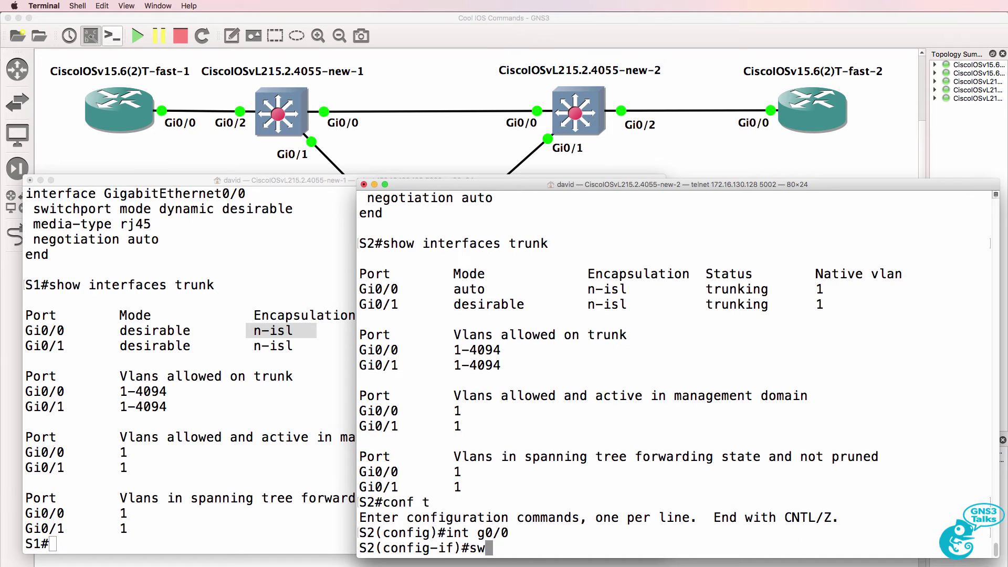
key("Tab")
type("en")
key("Tab")
key("BackSpace")
key("BackSpace")
type("tr")
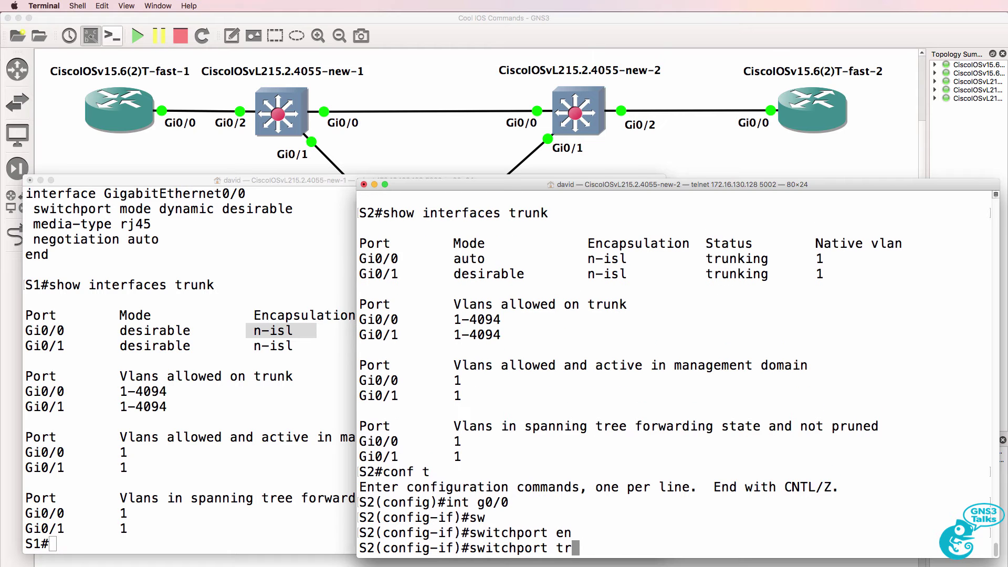
key("Tab")
type("en")
key("Tab")
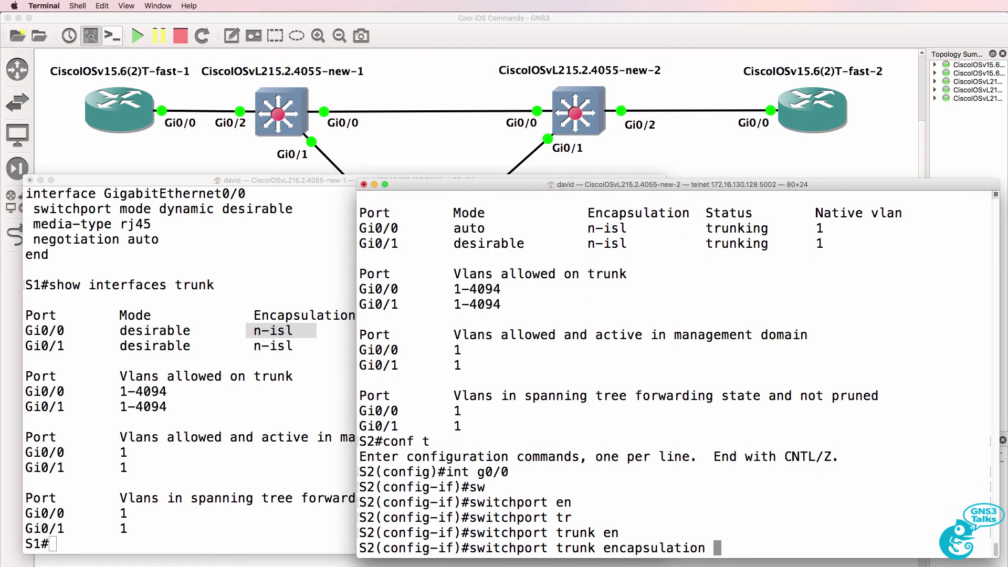
type("?do")
key("Tab")
key("Return")
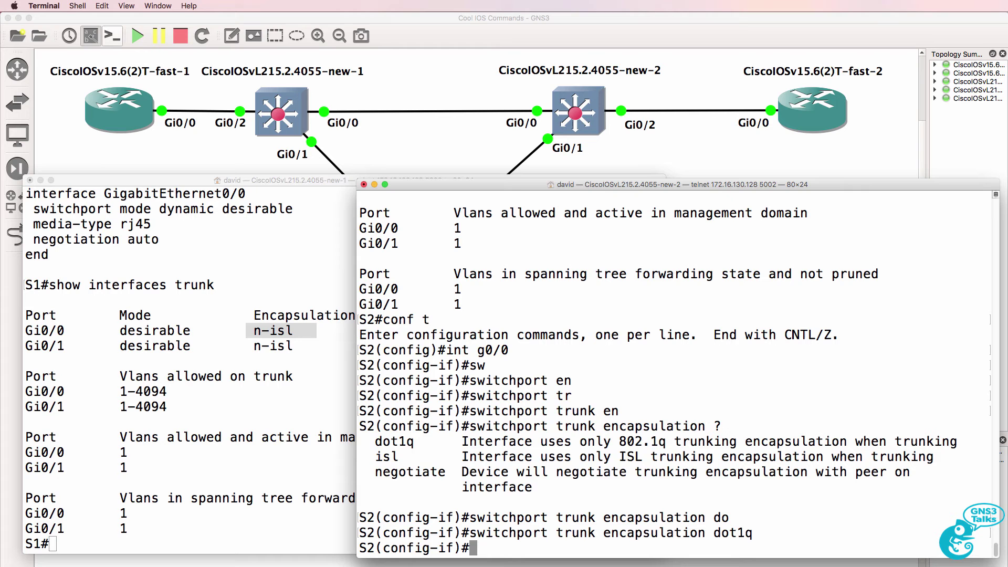
type("end")
key("Return")
Step: Run 'show interfaces trunk' on S2 and highlight the new 802.1q encapsulation
type("show interfaces trunk")
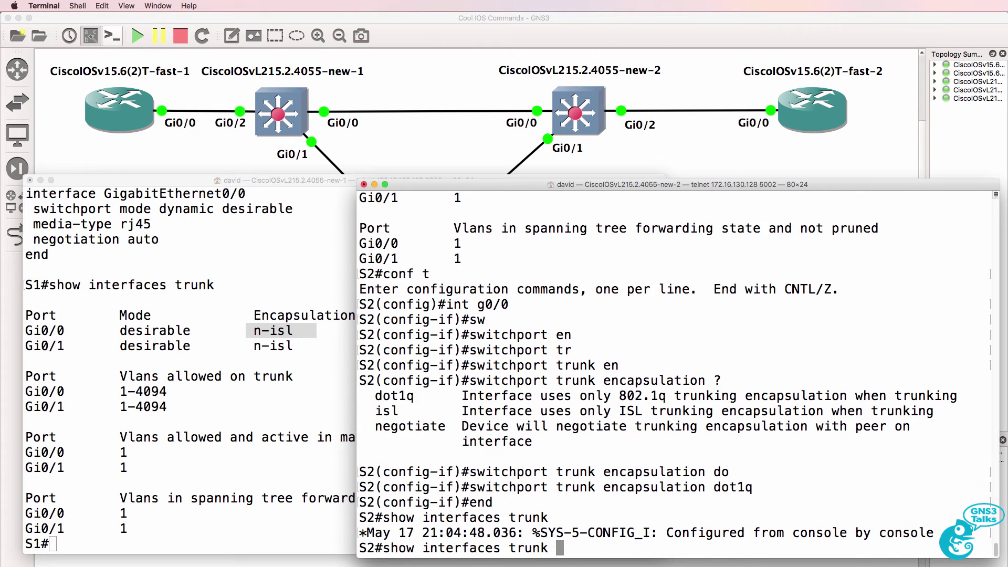
key("Return")
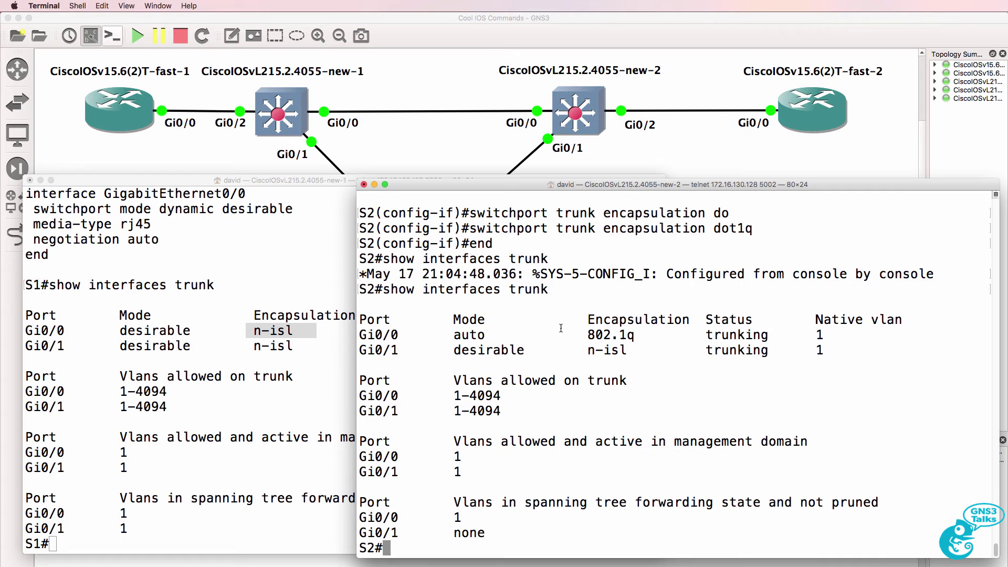
left_click_drag(585, 334, 636, 334)
Step: Rerun S1's trunk listing and highlight Gi0/0's n-802.1q encapsulation
left_click(191, 381)
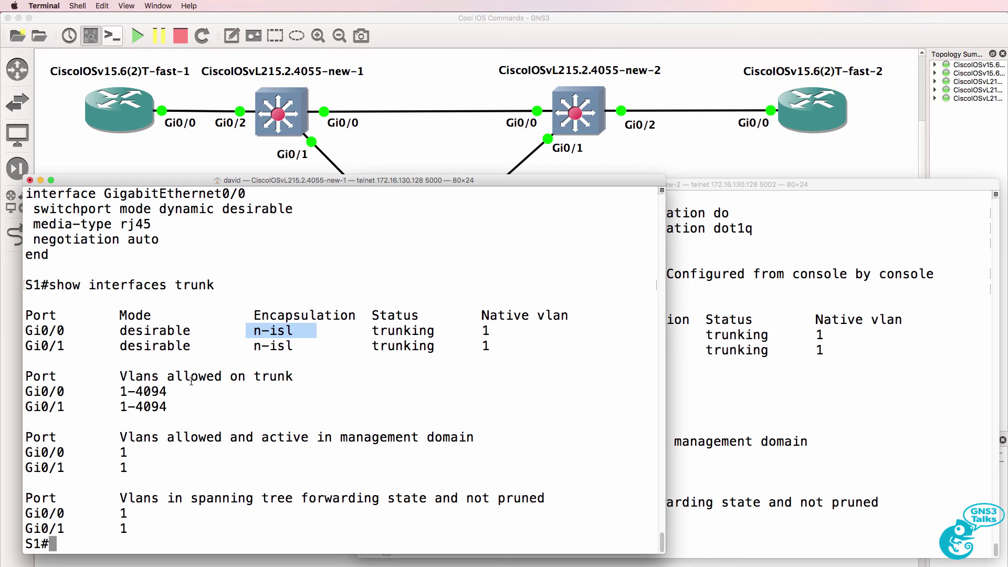
key("Up")
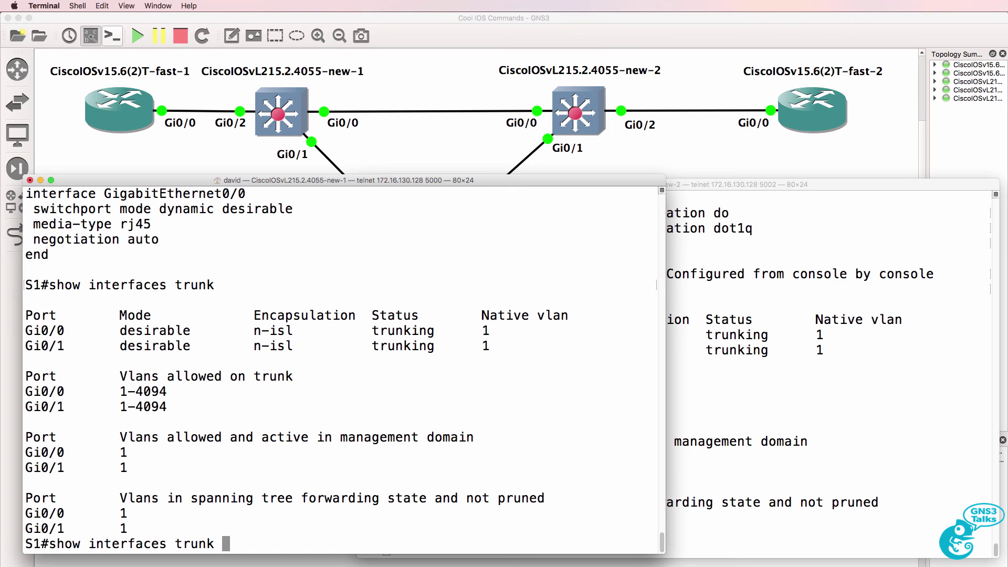
key("Return")
left_click_drag(267, 329, 317, 331)
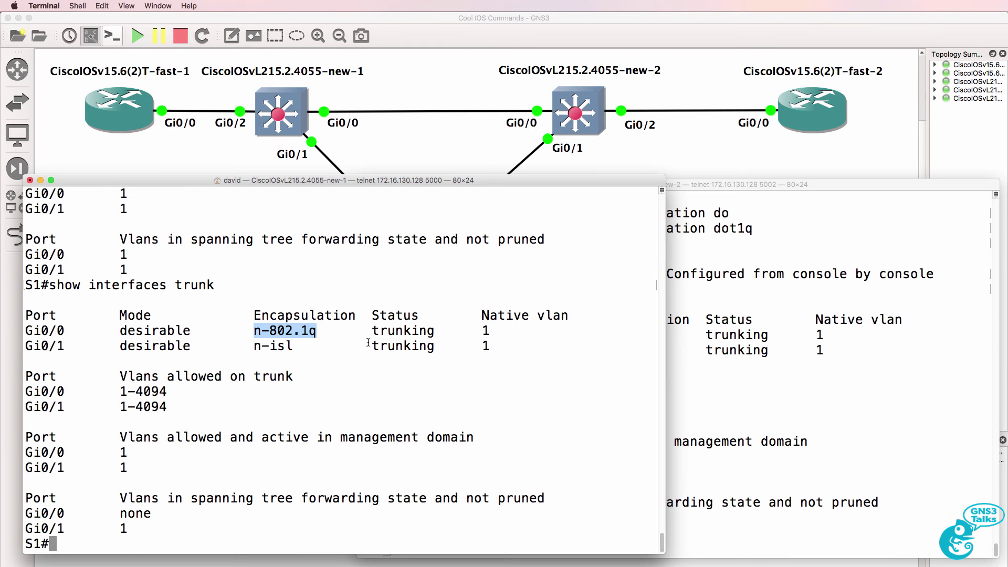
type("s")
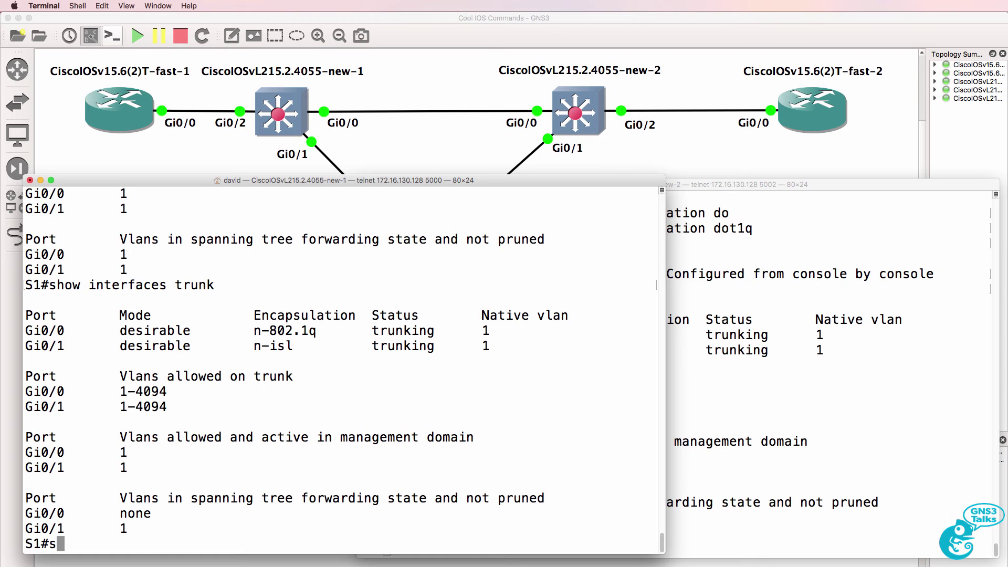
type("h int g0/0 sw")
Step: Show S1's Gi0/0 switchport details, then rerun 'show interfaces trunk' to see VLAN 1 forwarding
key("Tab")
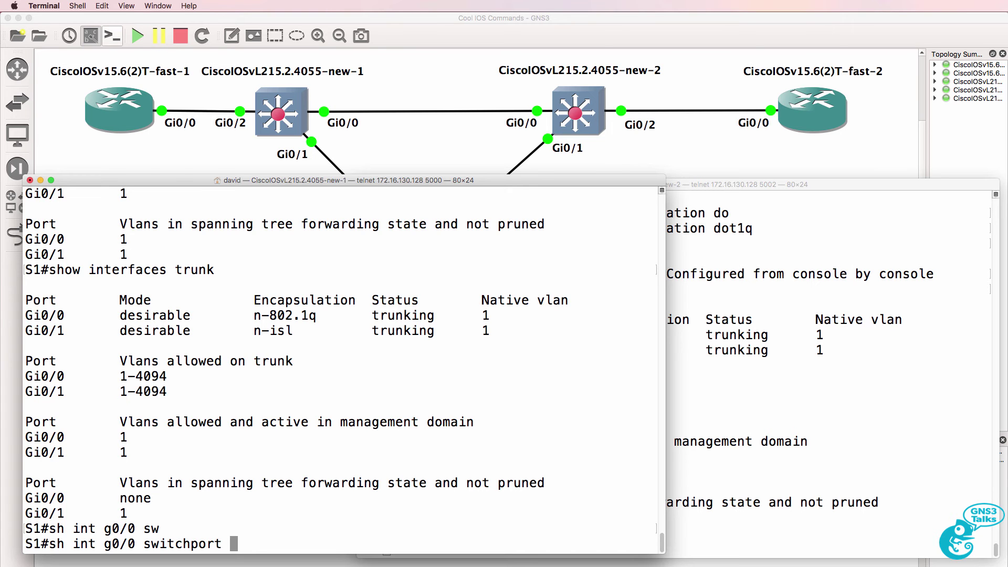
key("Return")
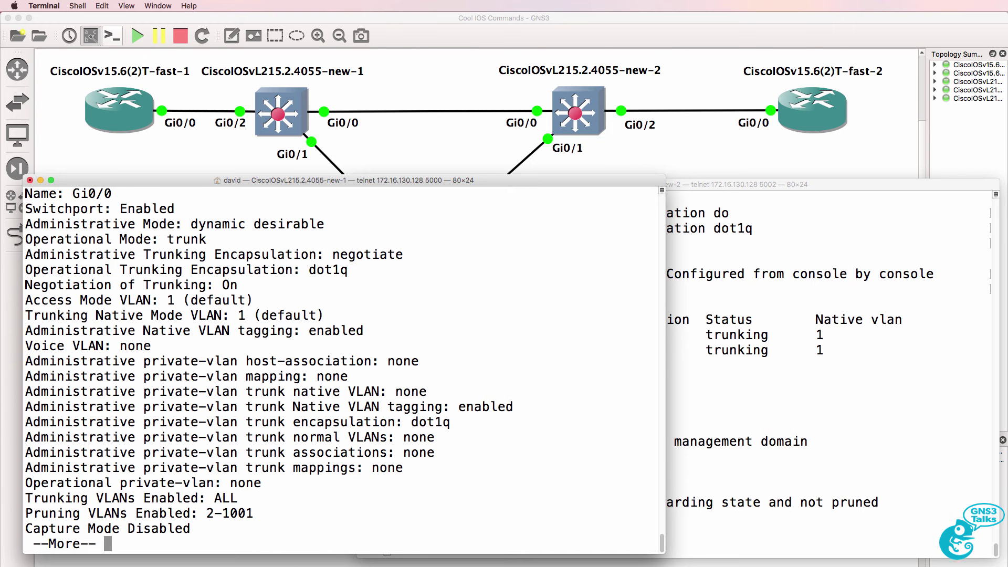
key("space")
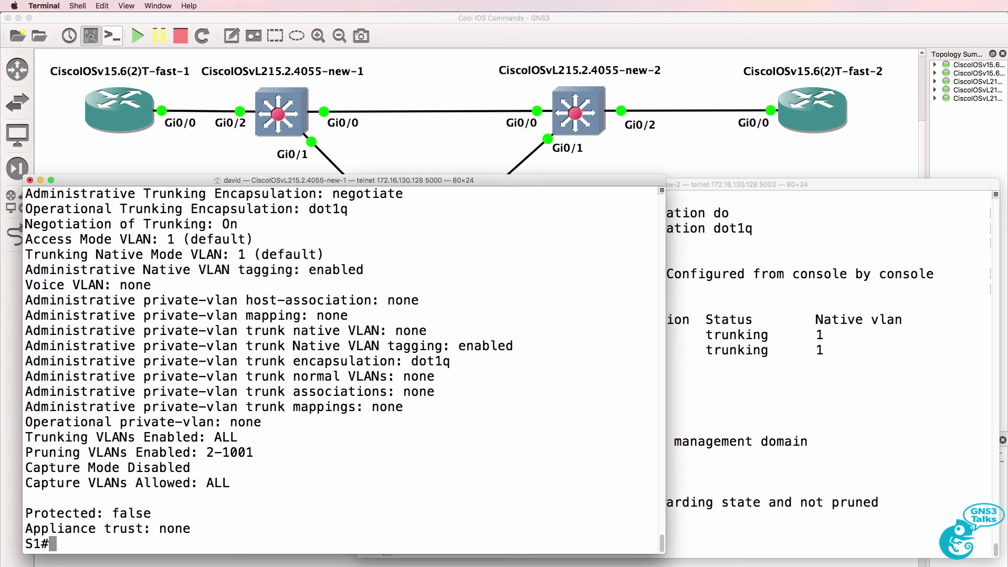
key("Up")
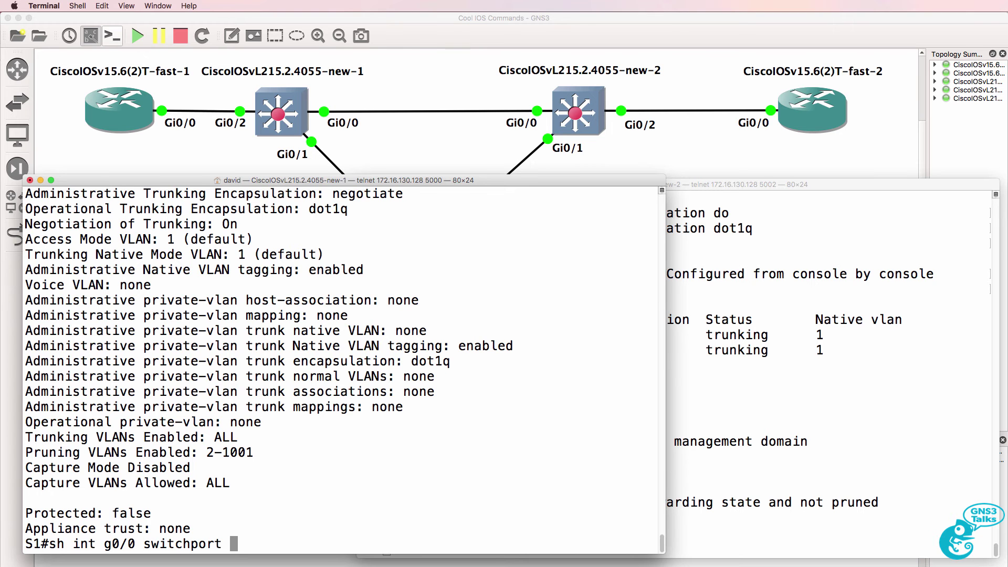
key("Up")
key("Return")
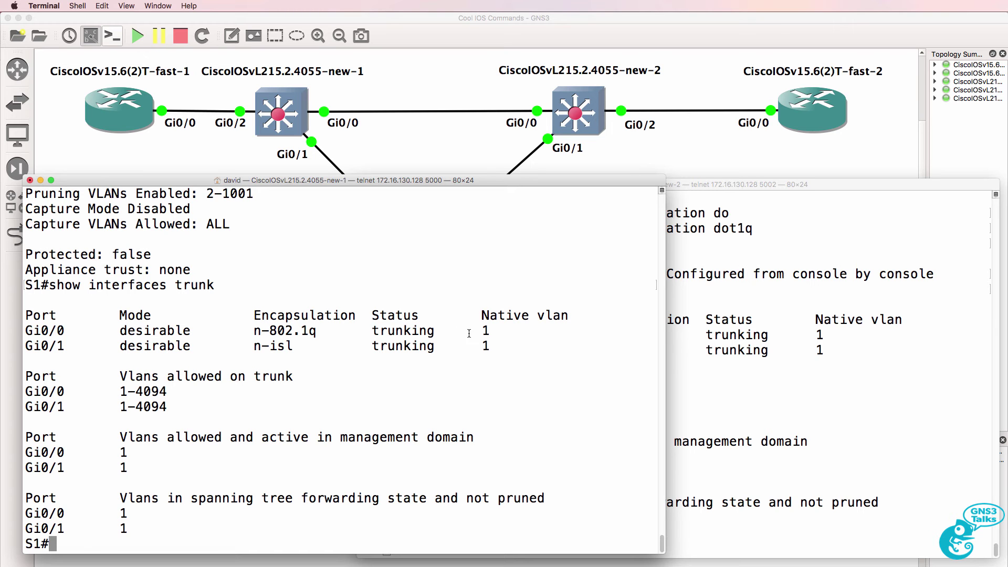
Step: Highlight S1's native VLAN 1, allowed VLANs 1-4094, management-domain and spanning-tree blocks, then switch to S2
left_click_drag(469, 334, 535, 326)
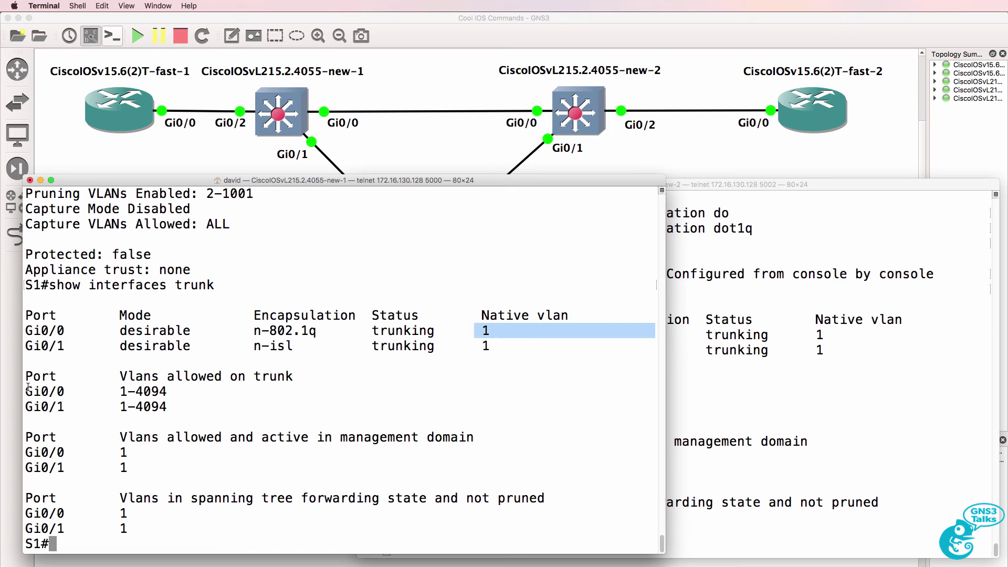
left_click_drag(27, 386, 187, 403)
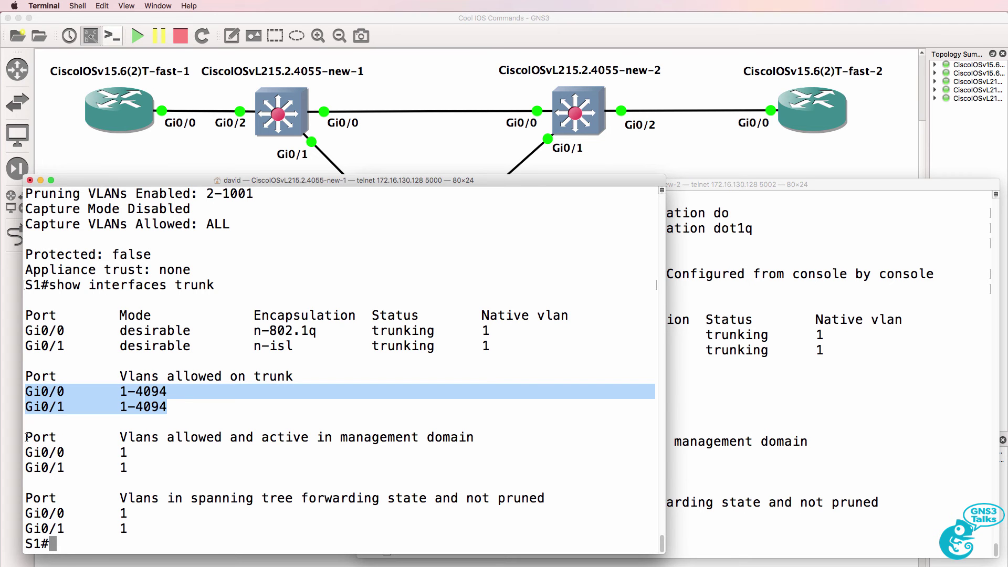
left_click_drag(26, 433, 214, 469)
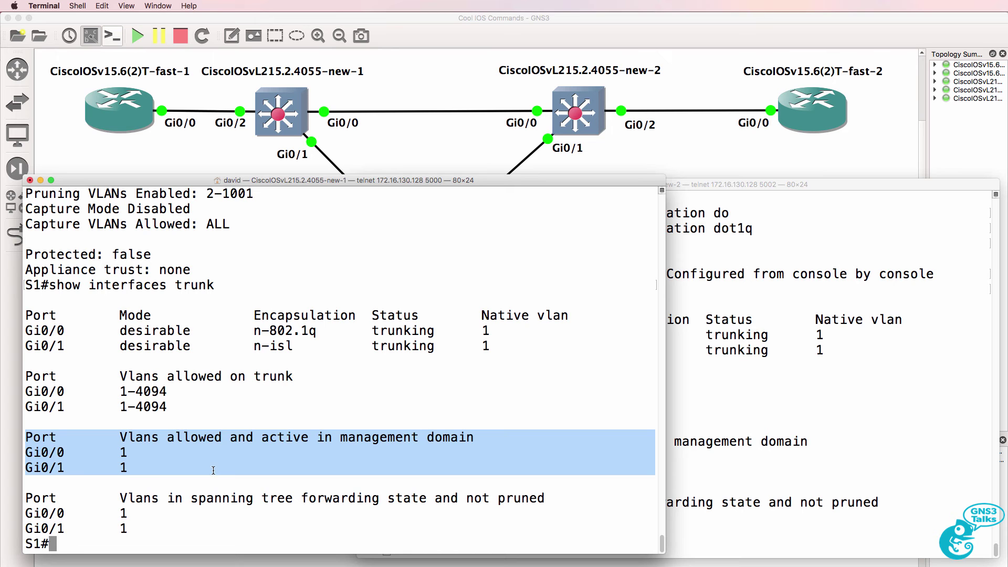
left_click_drag(31, 493, 193, 526)
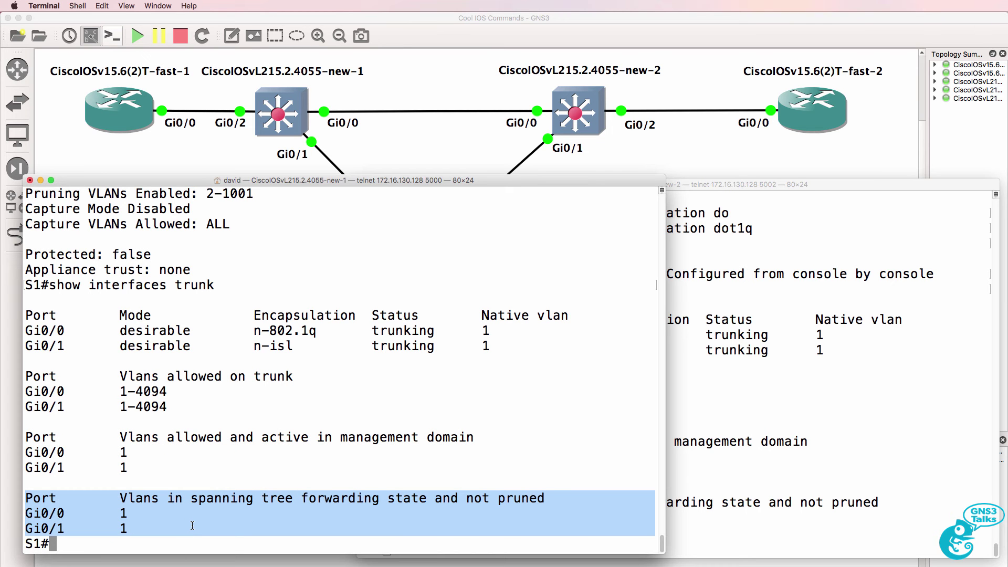
left_click(811, 379)
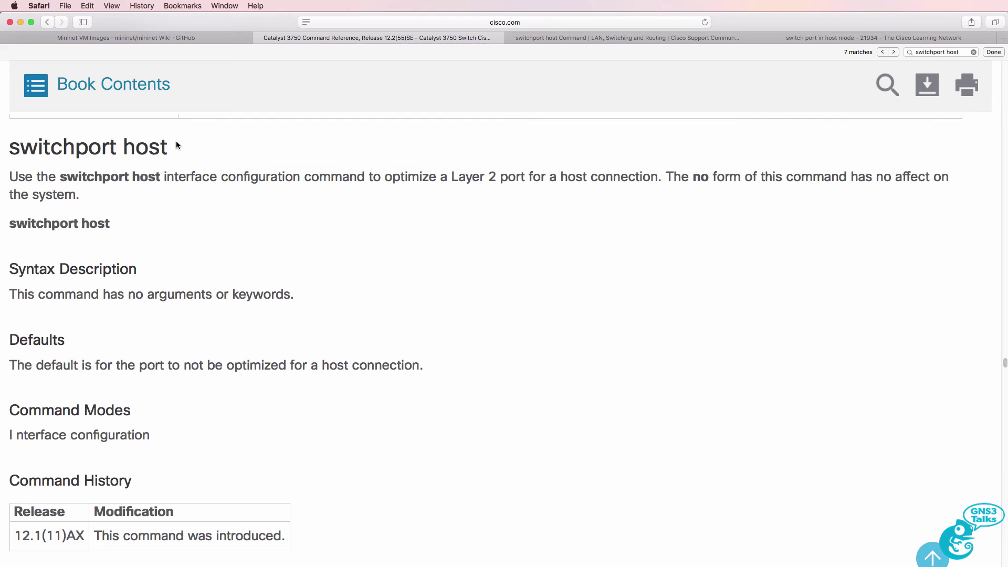
Step: Highlight the switchport host heading, its purpose, and the end-station and spanning-tree loop warnings
left_click_drag(176, 144, 9, 142)
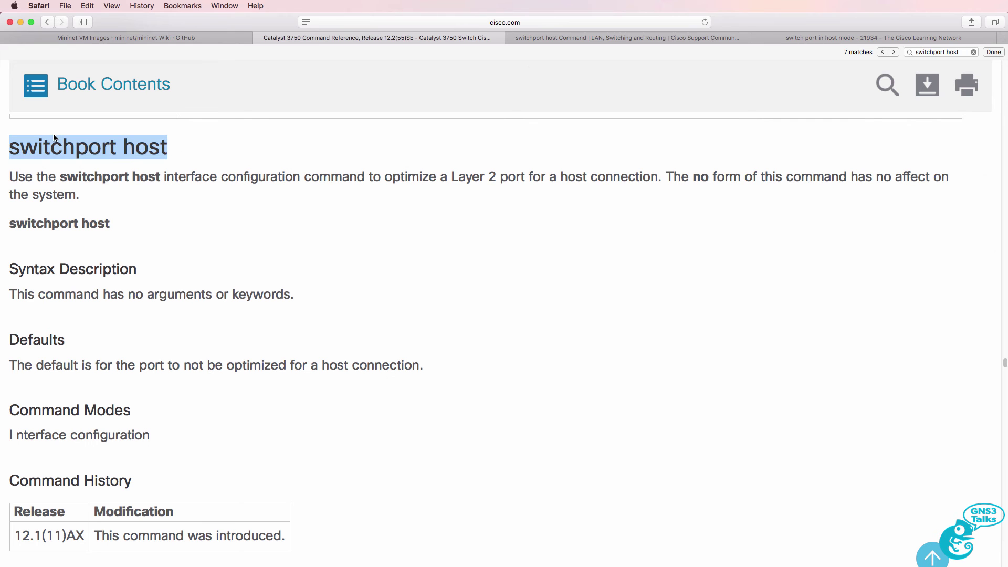
left_click_drag(384, 176, 658, 179)
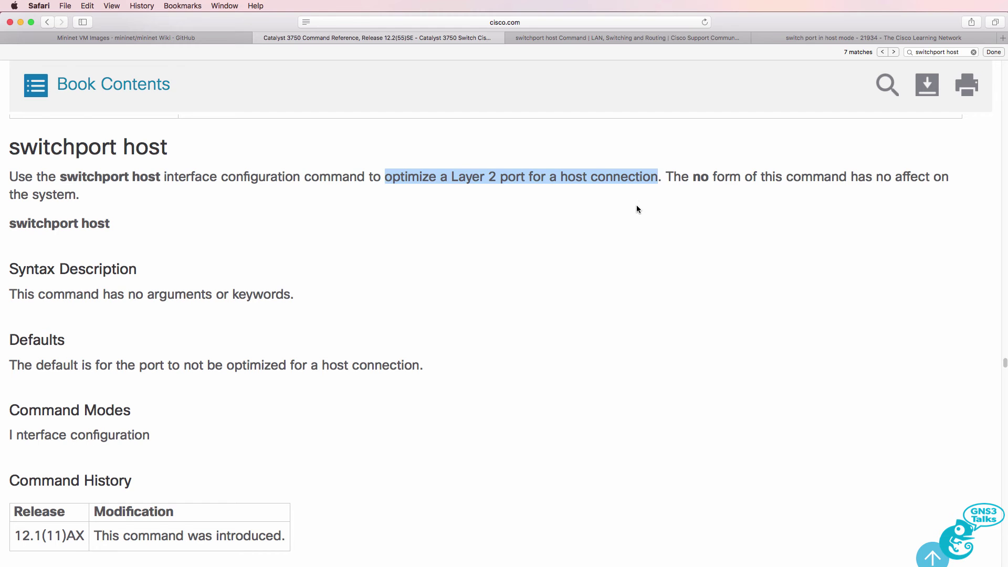
scroll(636, 210, "down", 8)
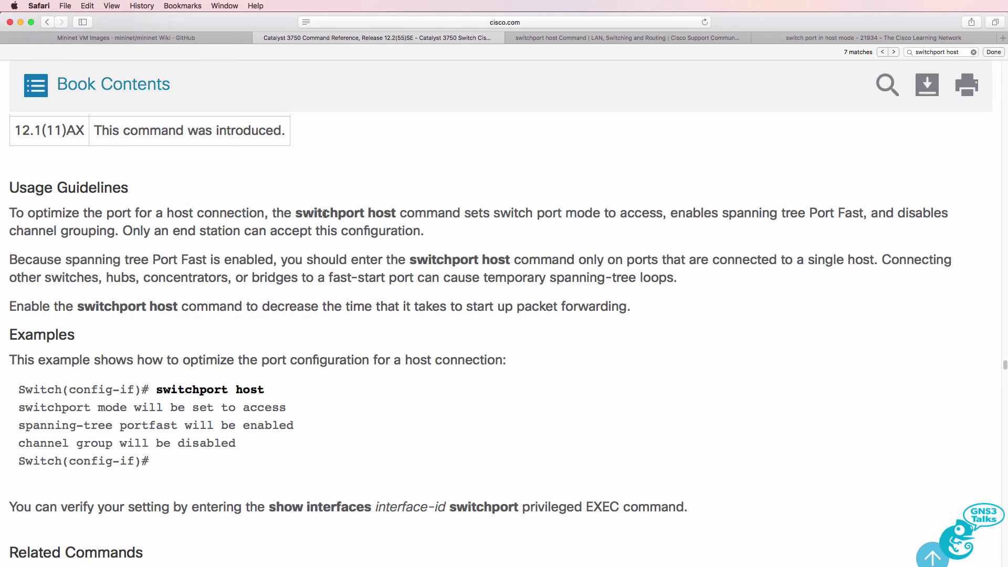
scroll(325, 213, "down", 2)
left_click_drag(272, 150, 739, 158)
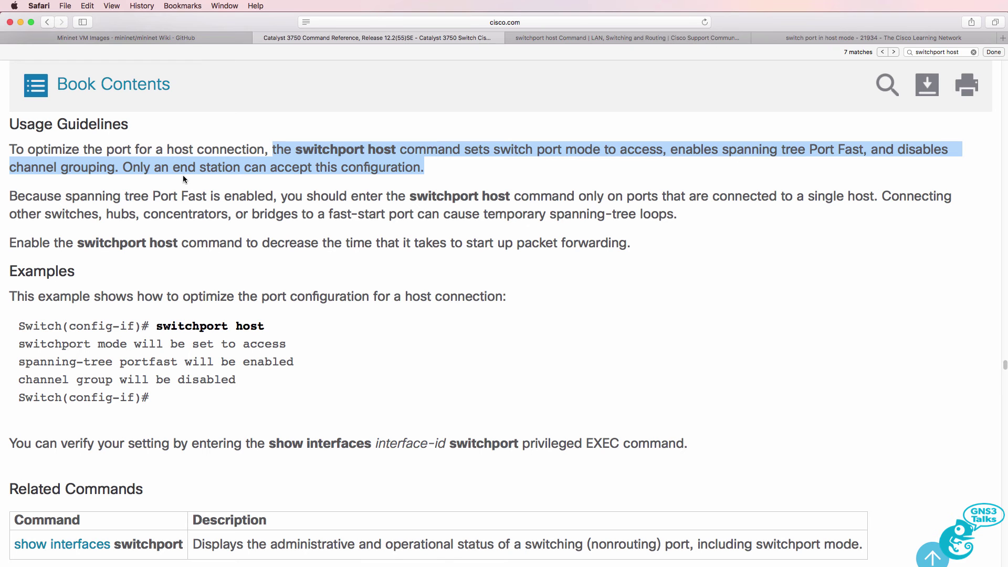
left_click_drag(172, 167, 412, 161)
left_click_drag(7, 200, 707, 206)
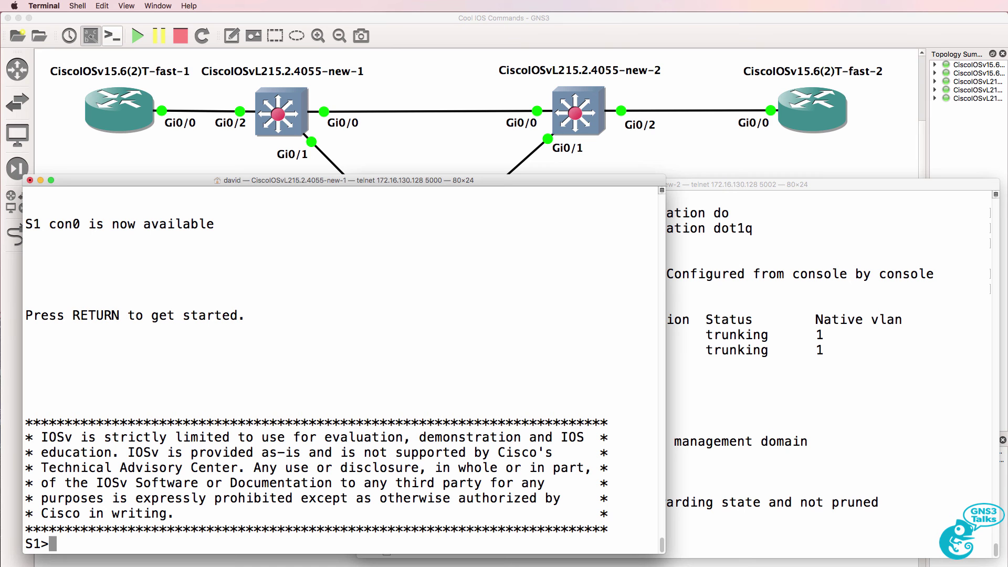
Step: Enter privileged mode on S1 and show Gi0/2's running config and switchport details
type("en")
key("Return")
type("sh ")
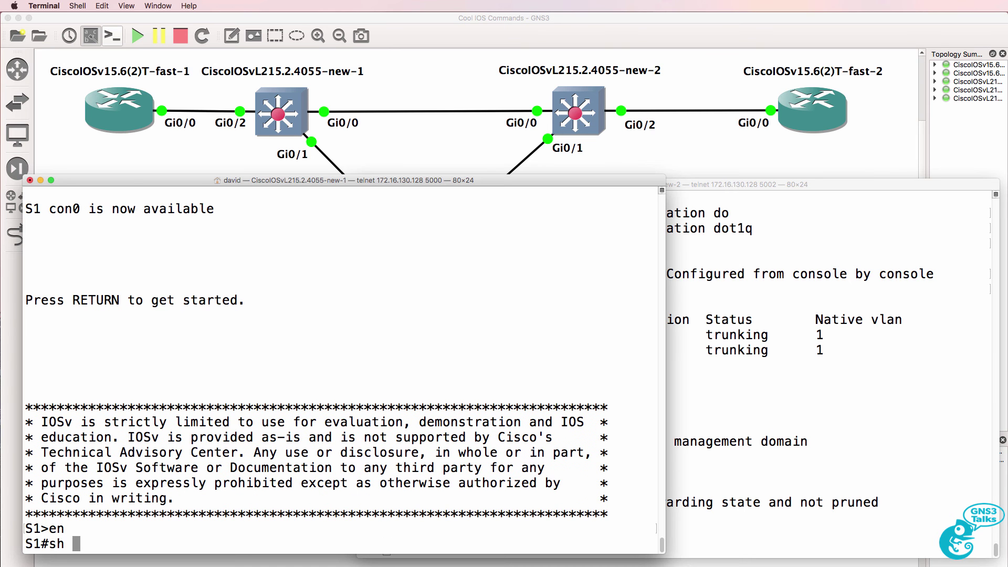
type("run int g0/2")
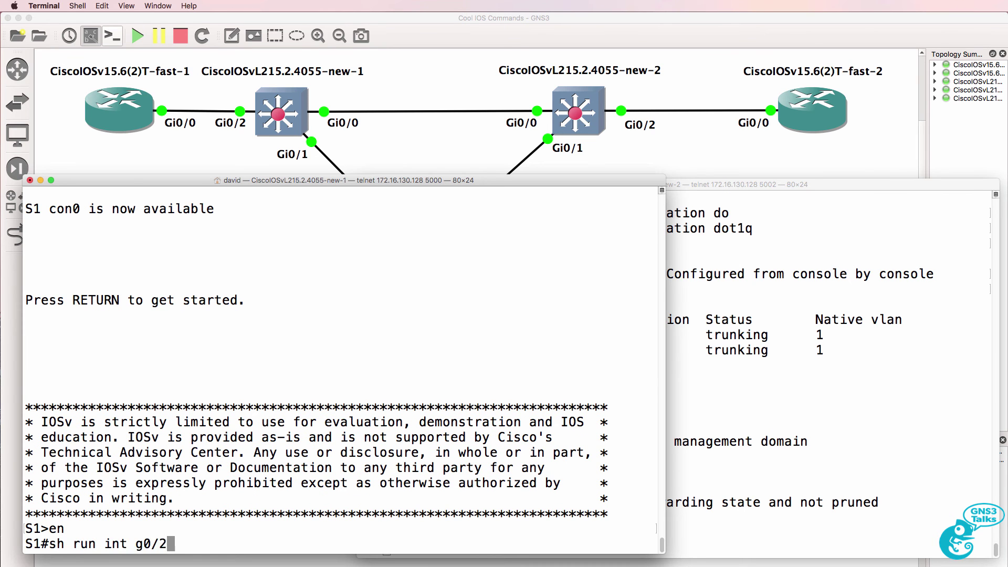
key("Return")
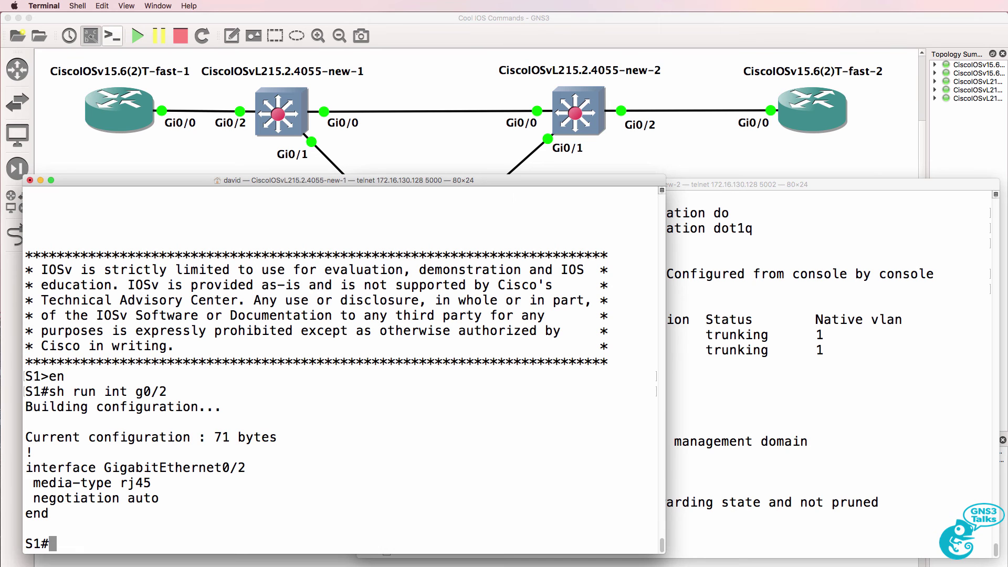
type("show int g0/2 sw")
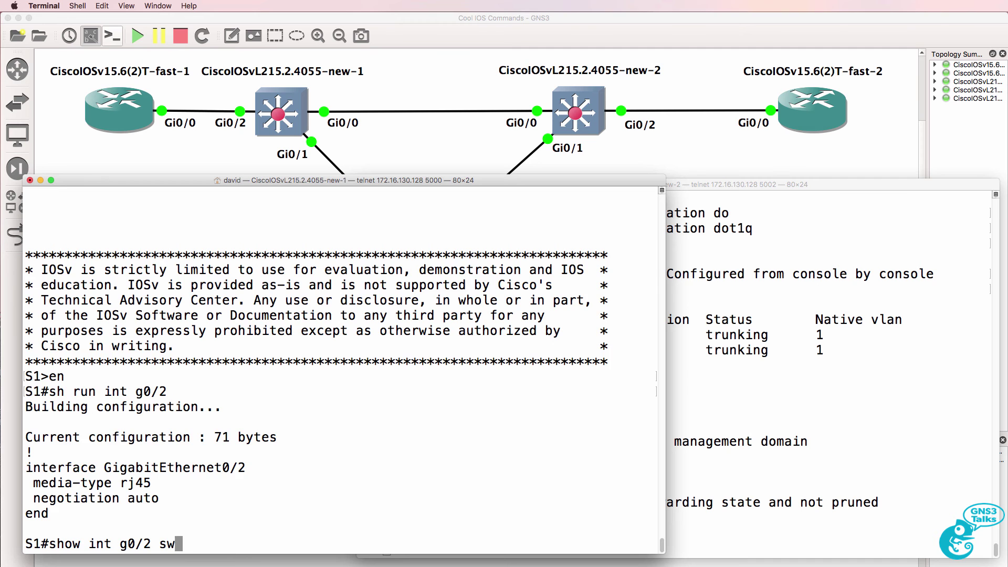
key("Tab")
key("Return")
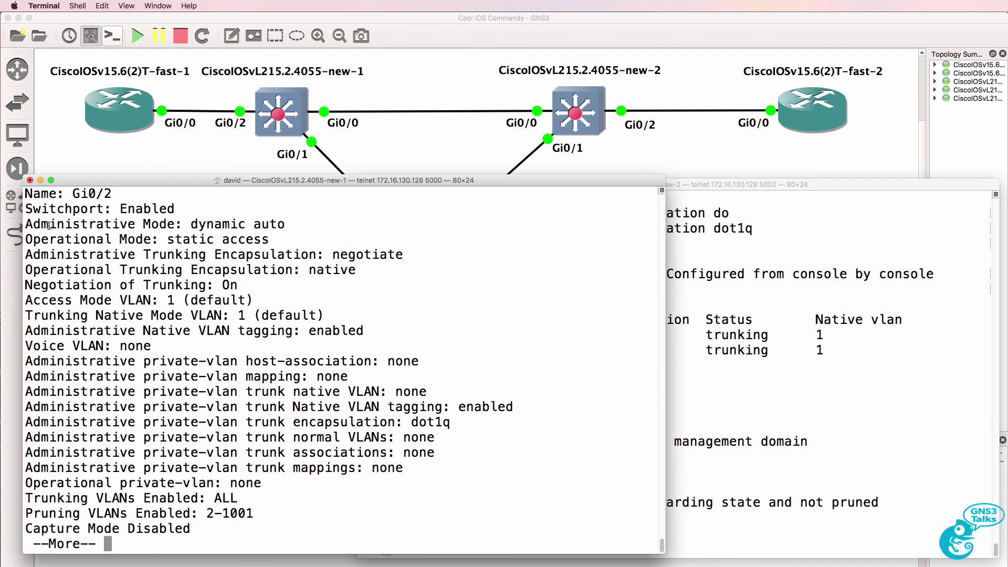
Step: Highlight Gi0/2's dynamic auto mode, trunking encapsulation, negotiation, and access/native VLAN lines
left_click_drag(26, 226, 333, 238)
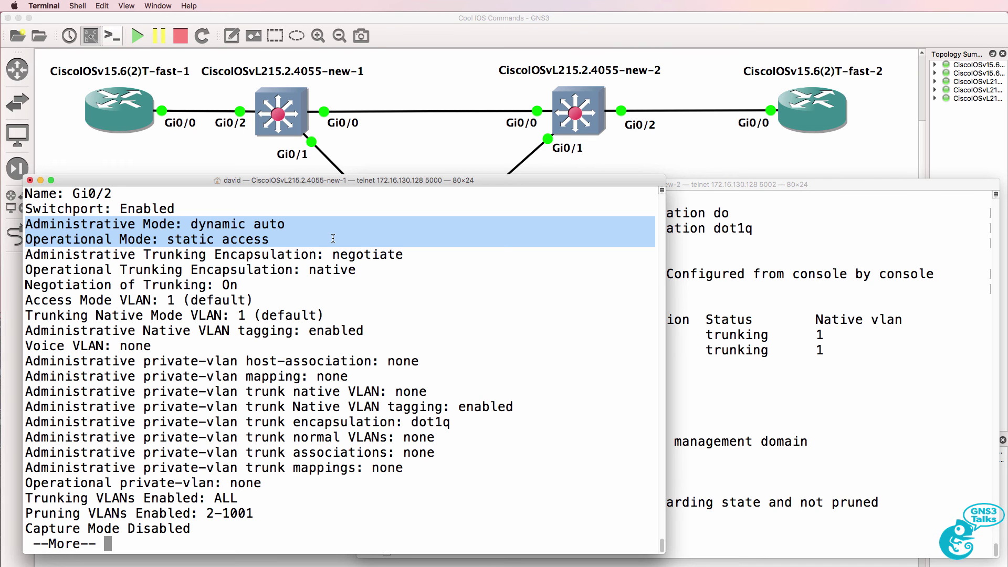
left_click_drag(333, 239, 410, 258)
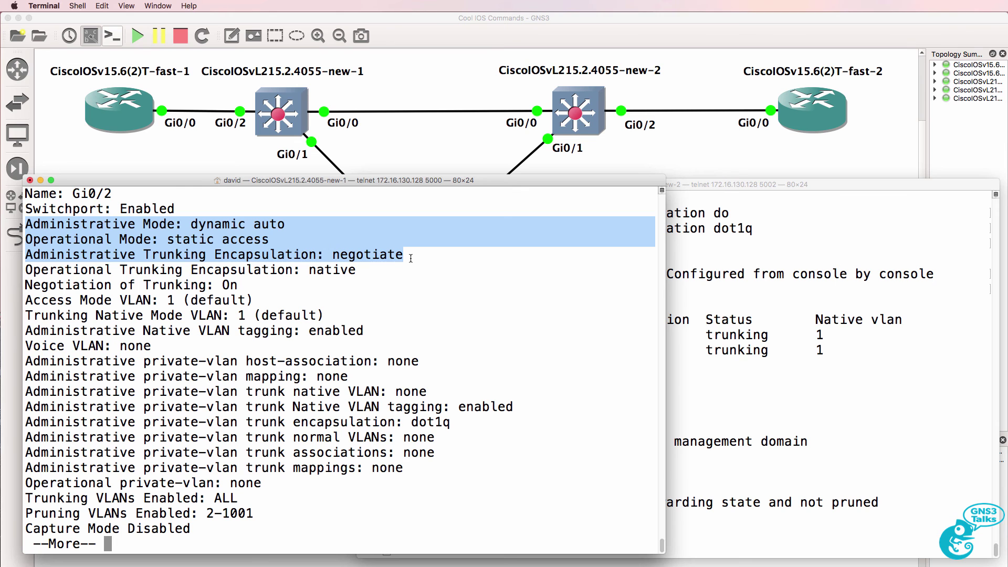
left_click_drag(238, 284, 18, 284)
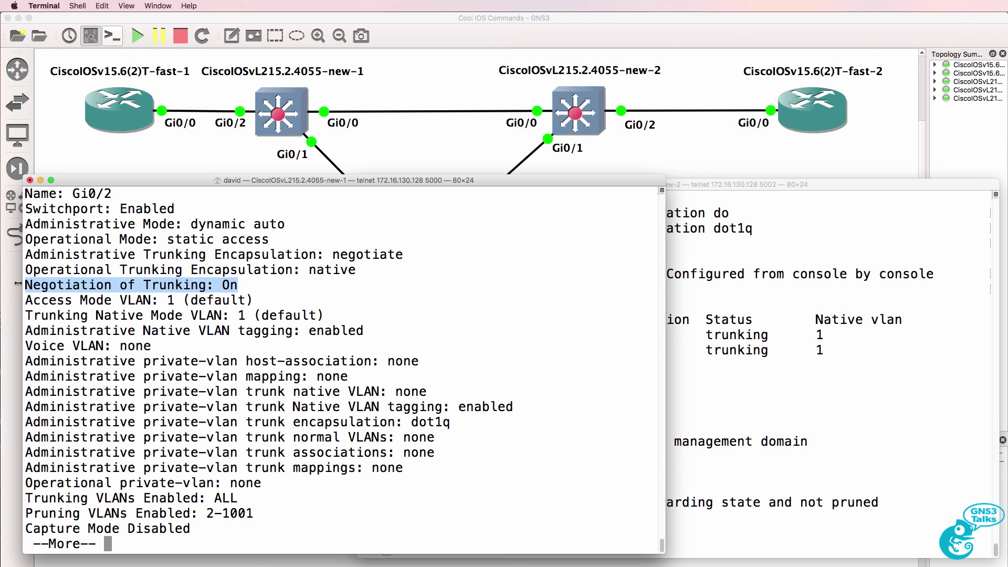
left_click_drag(324, 316, 14, 286)
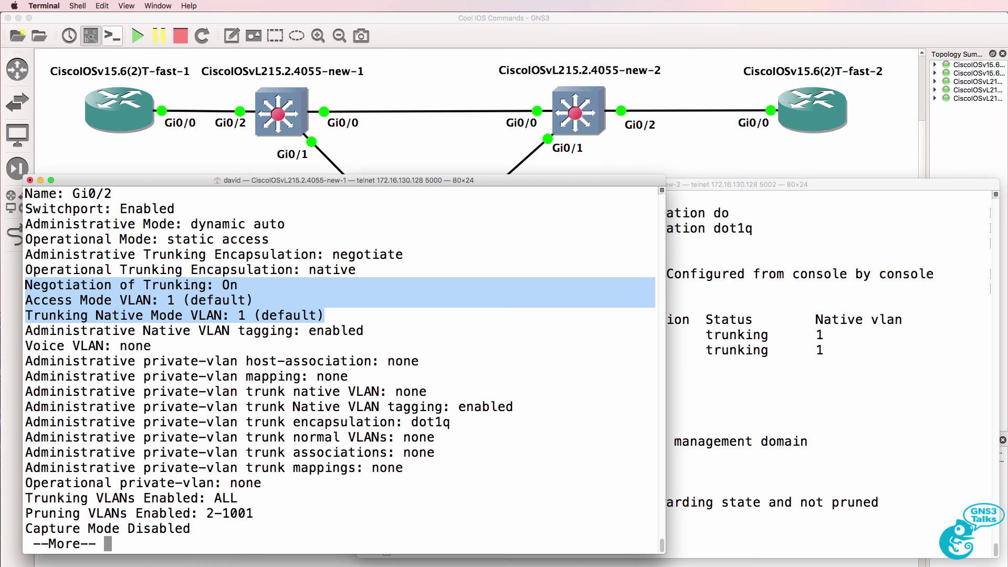
Step: Page through the rest of the switchport output, then enter configuration mode for S1's interface Gi0/2
key("space")
type("conf t")
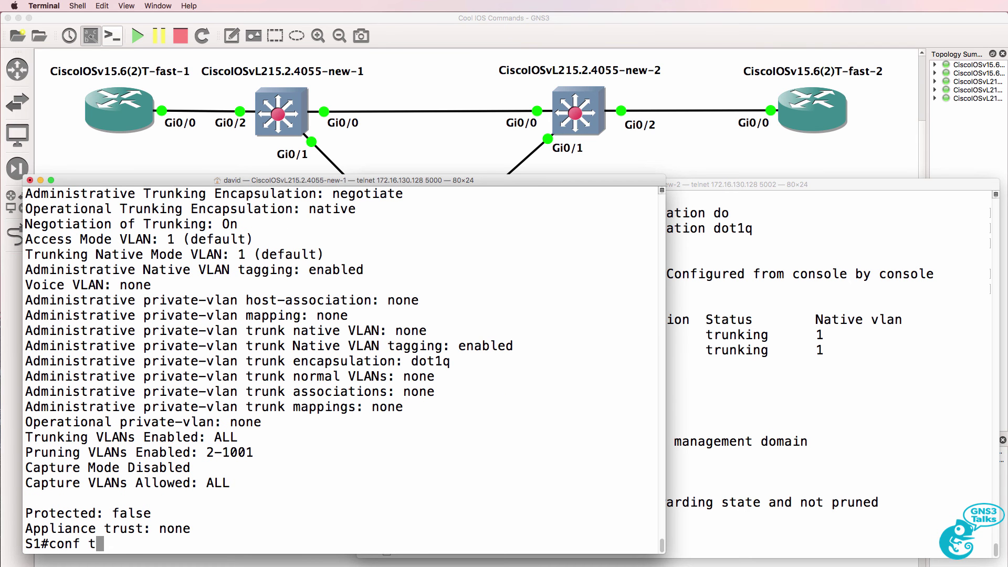
key("Return")
type("int g0/2")
key("Return")
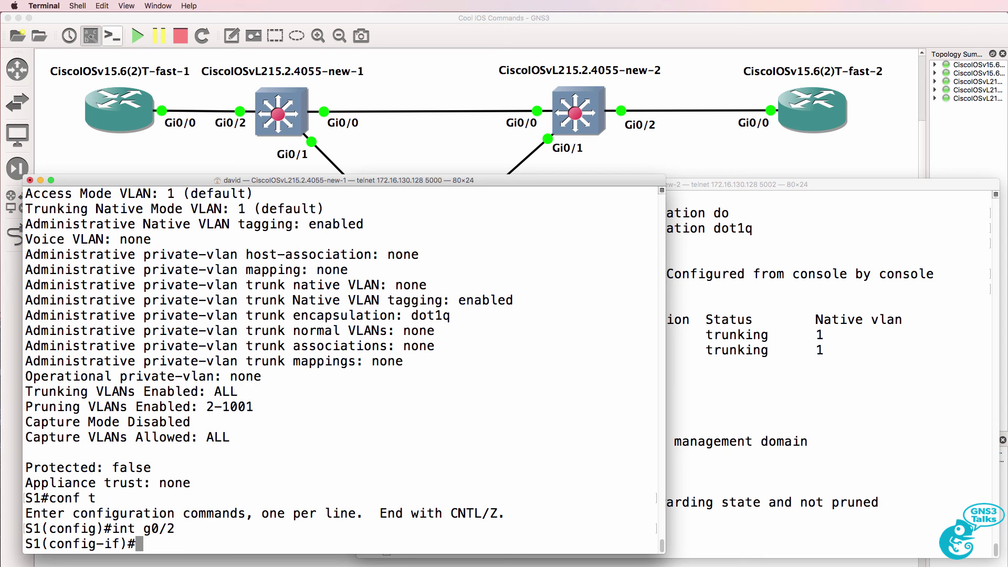
Step: Apply 'switchport host' to Gi0/2, making it an access port with portfast and no channel group
type("sw")
key("Tab")
type("?")
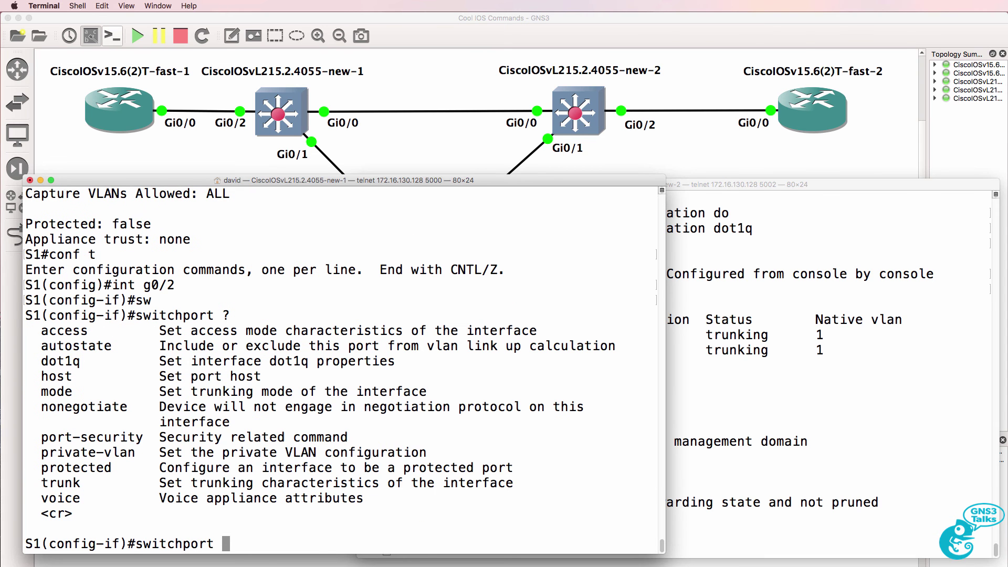
type("host")
key("Return")
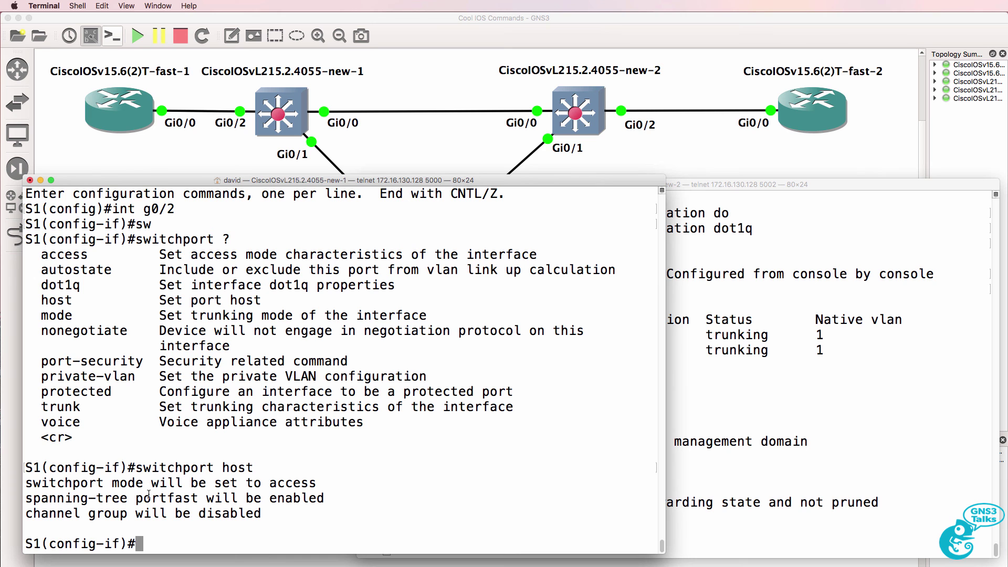
left_click_drag(26, 482, 1, 507)
Step: Exit config and show Gi0/2's running config, with 'switchport mode access' and 'spanning-tree portfast edge' highlighted
type("end")
key("Return")
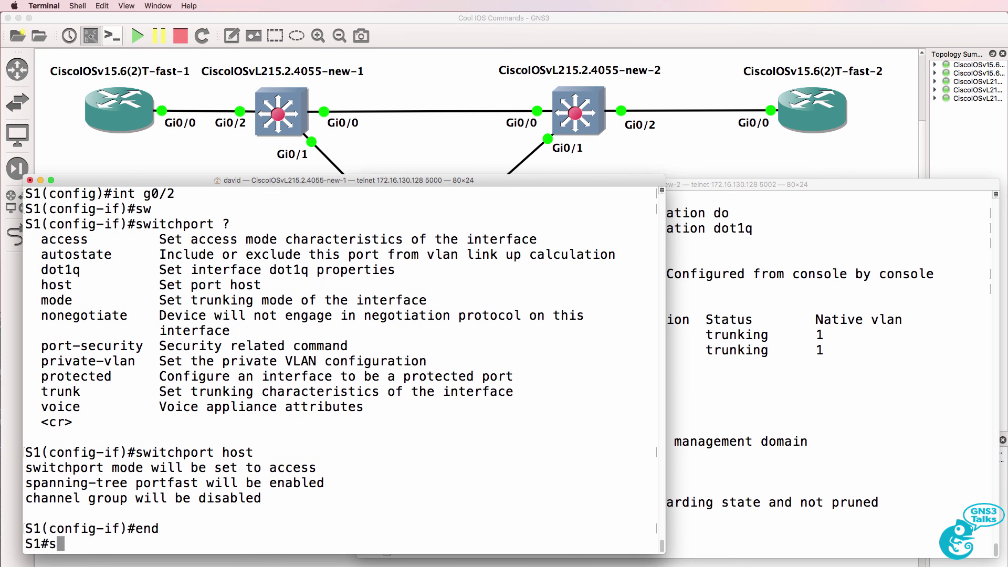
type("sh run int g0/2")
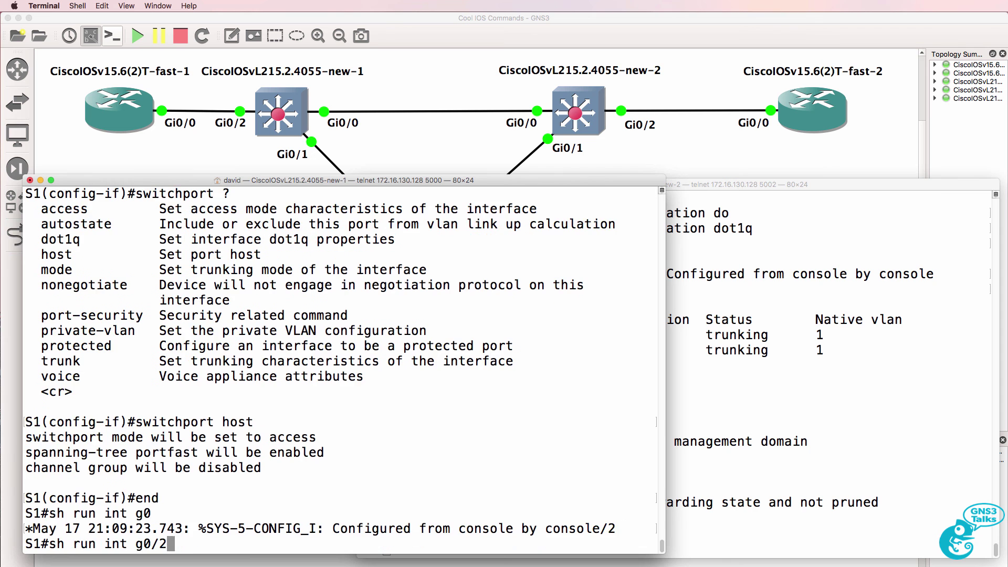
key("Return")
left_click_drag(33, 498, 245, 498)
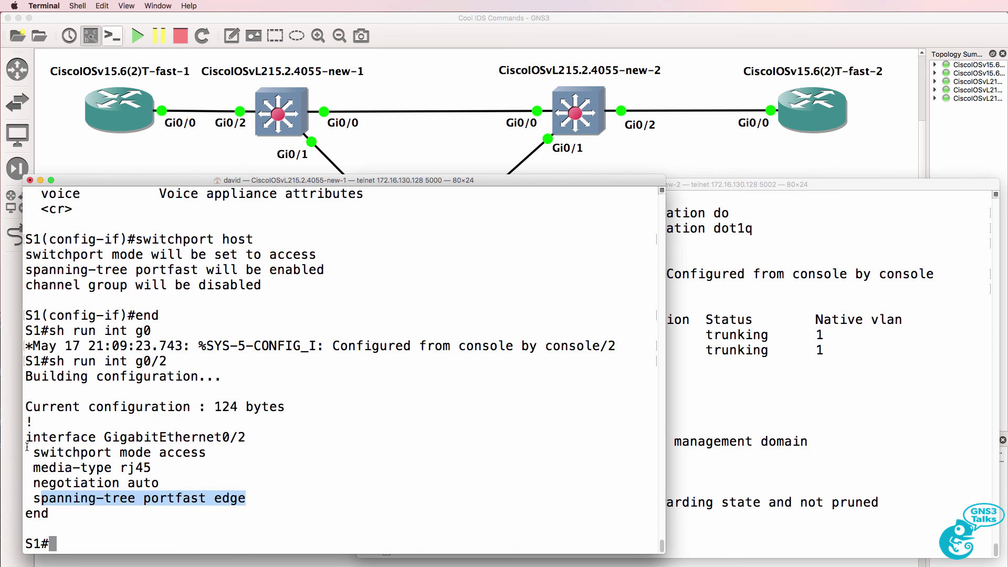
left_click_drag(26, 452, 252, 454)
left_click_drag(31, 497, 257, 500)
Step: Show Gi0/2's switchport status, highlighting Administrative Mode: static access and reviewing the full output
type("sh ")
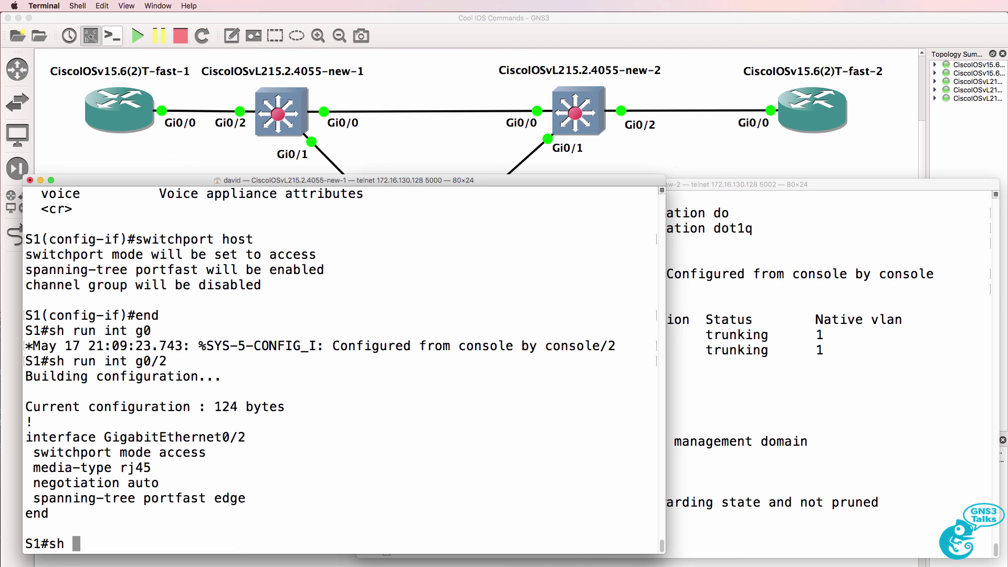
type("int g0/2 sw")
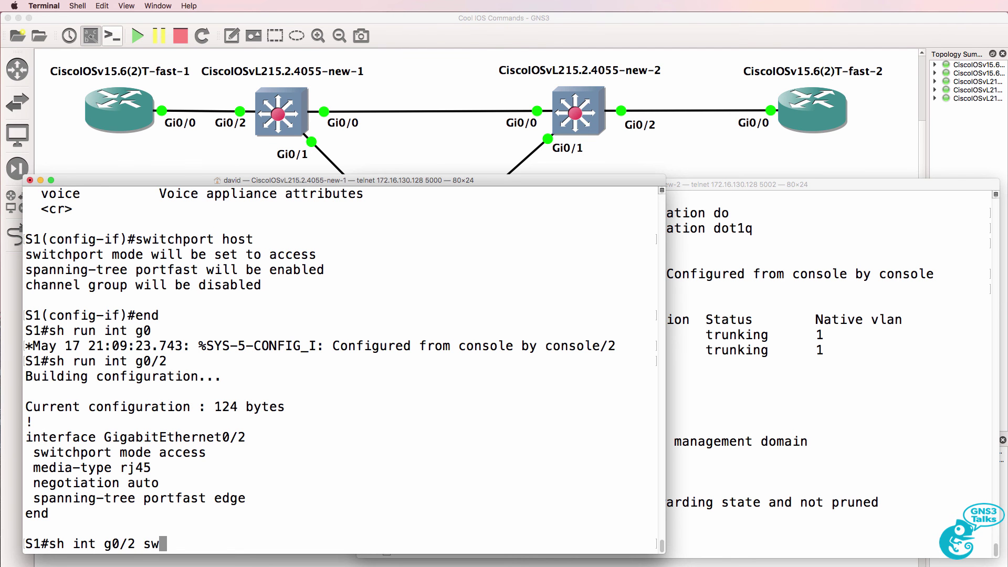
key("Return")
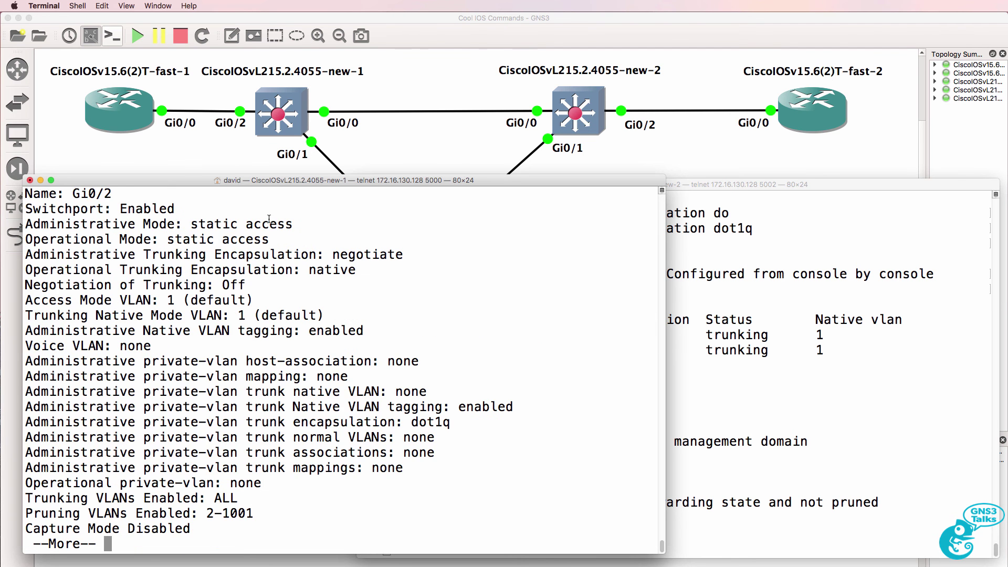
left_click_drag(304, 224, 25, 226)
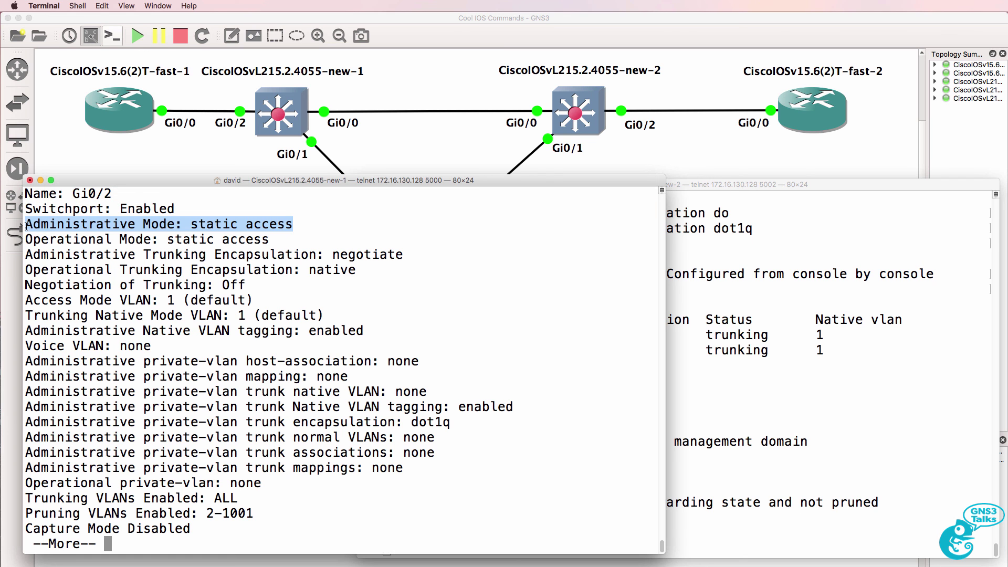
key("space")
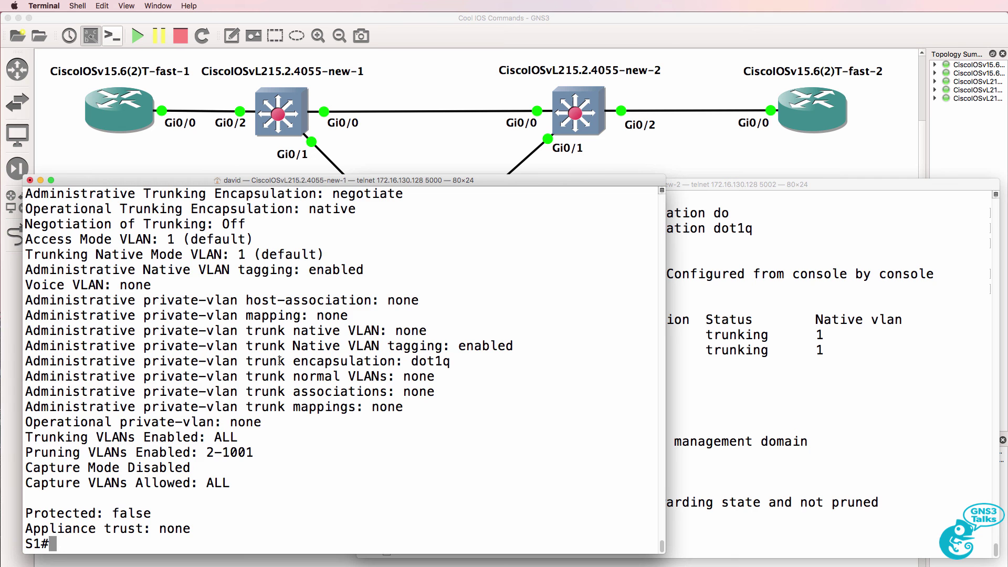
scroll(279, 360, "up", 5)
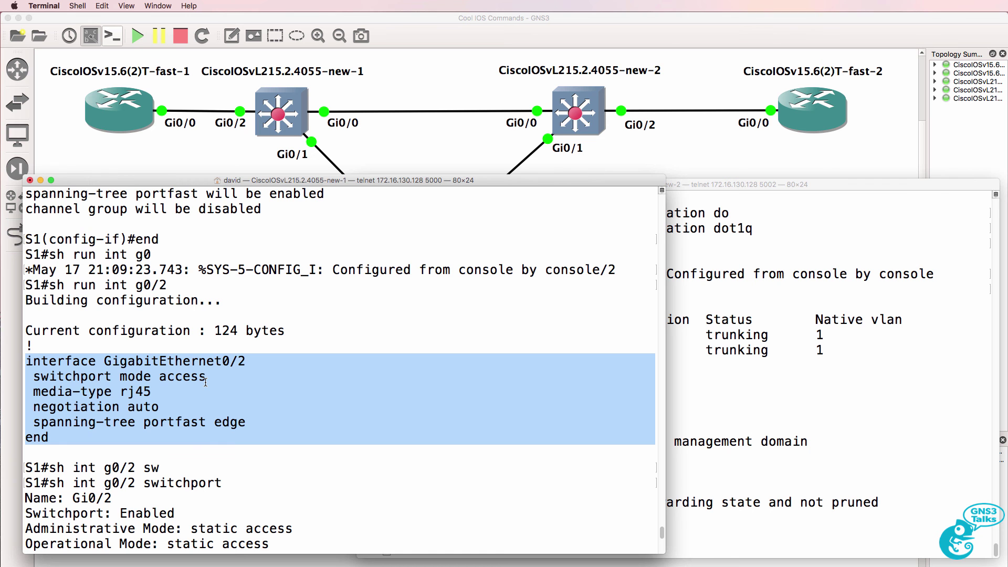
scroll(205, 382, "down", 6)
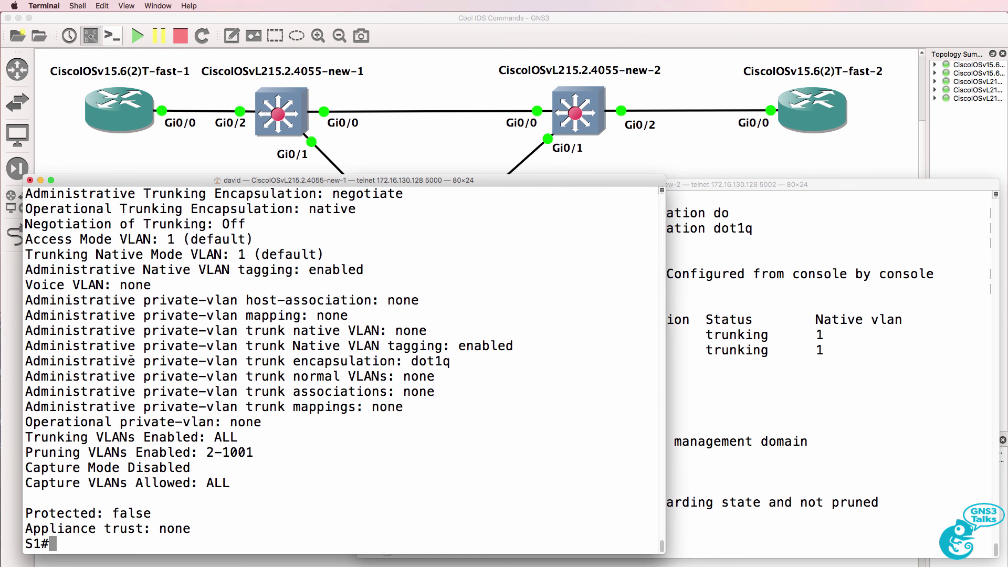